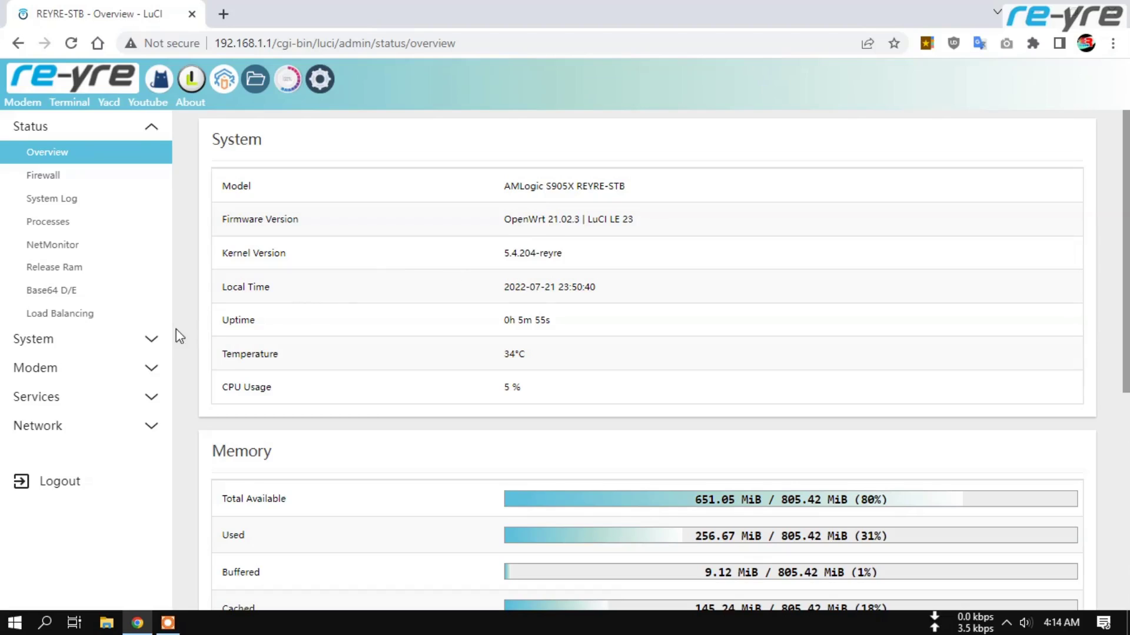
Open the Disk Manager, view the partitions of /dev/mmcblk2, and return to the disk overview.
{"action": "left_click", "coordinate": [148, 342]}
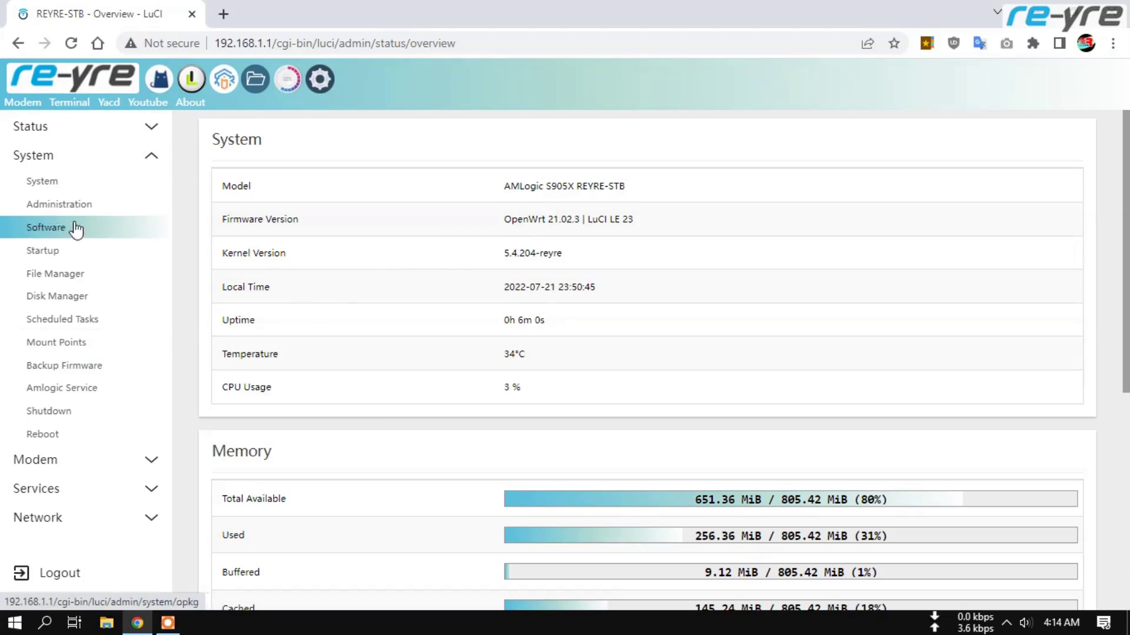
{"action": "left_click", "coordinate": [71, 302]}
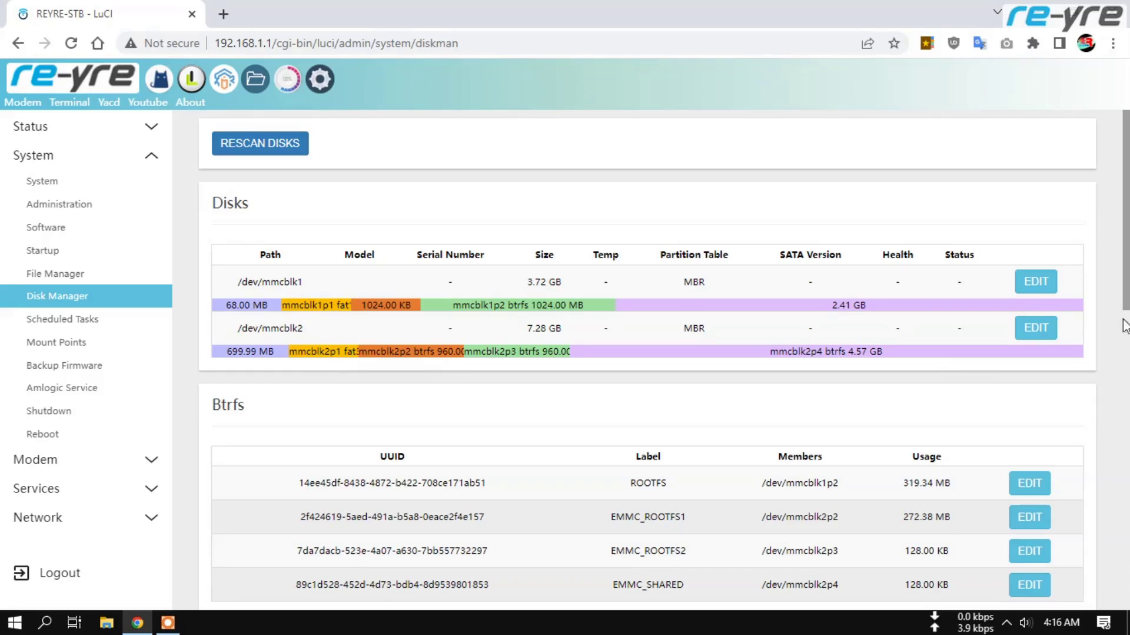
{"action": "left_click", "coordinate": [1033, 328]}
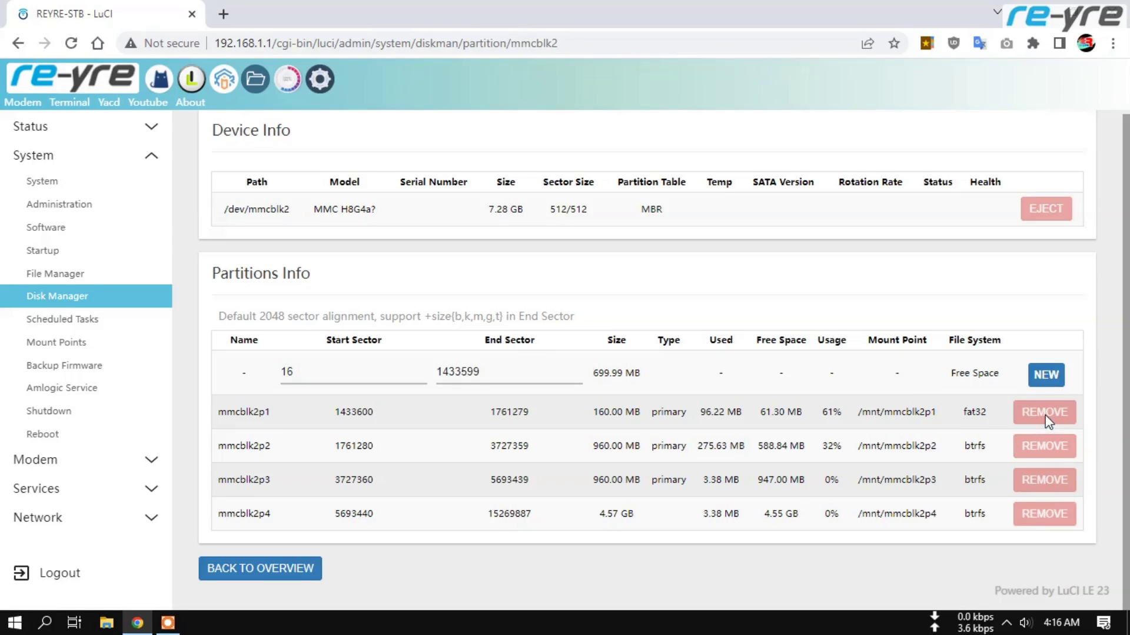
{"action": "left_click", "coordinate": [259, 568]}
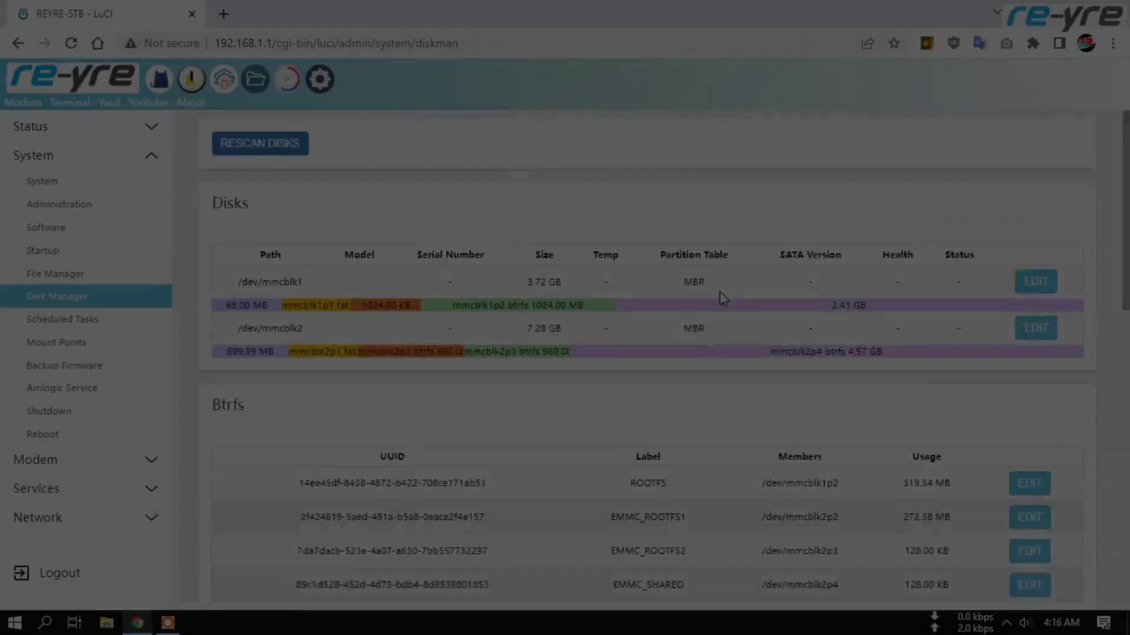
Examine the disks, Btrfs volumes and mount points to tell the /dev/mmcblk1 partitions from the /dev/mmcblk2 ones.
{"action": "scroll", "coordinate": [720, 291], "scroll_direction": "down", "scroll_amount": 3}
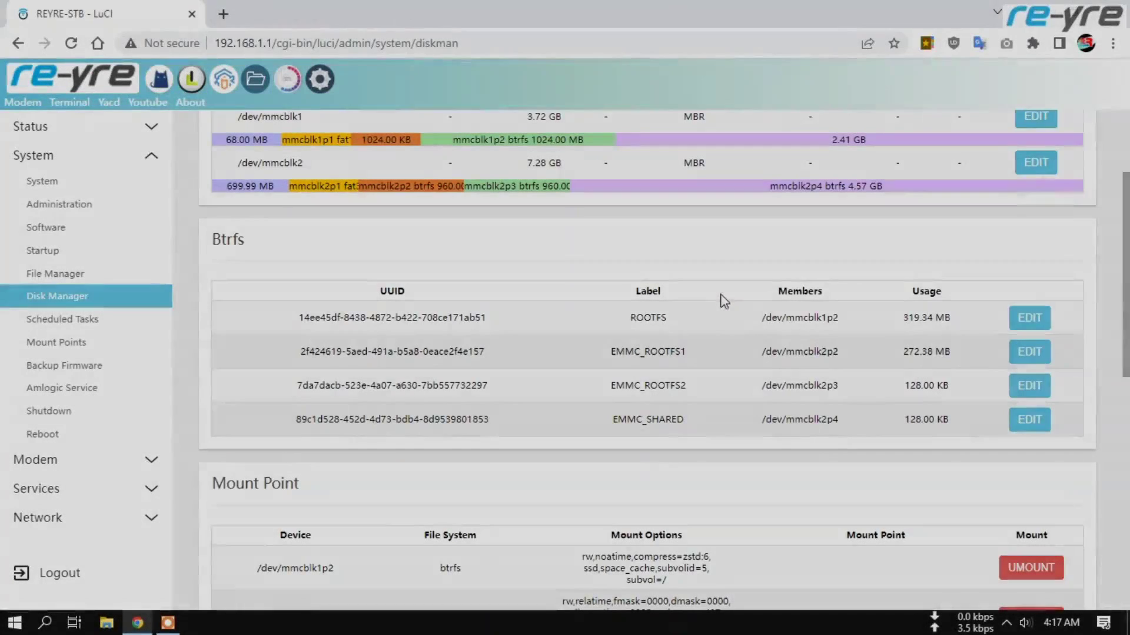
{"action": "scroll", "coordinate": [718, 281], "scroll_direction": "down", "scroll_amount": 4}
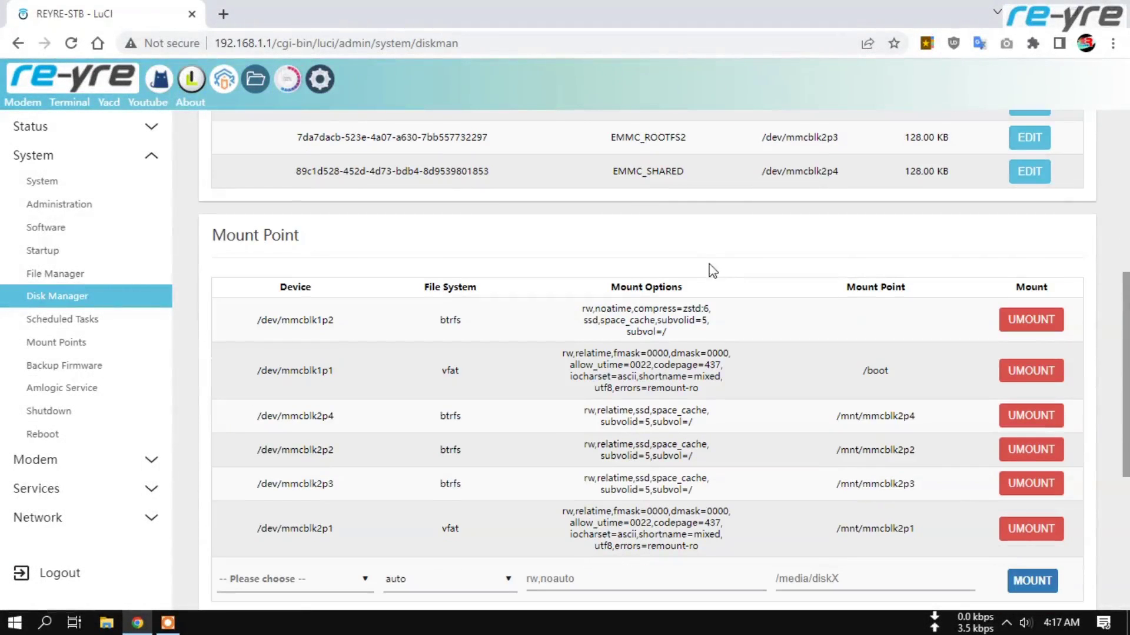
{"action": "scroll", "coordinate": [709, 262], "scroll_direction": "down", "scroll_amount": 1}
{"action": "scroll", "coordinate": [707, 265], "scroll_direction": "up", "scroll_amount": 5}
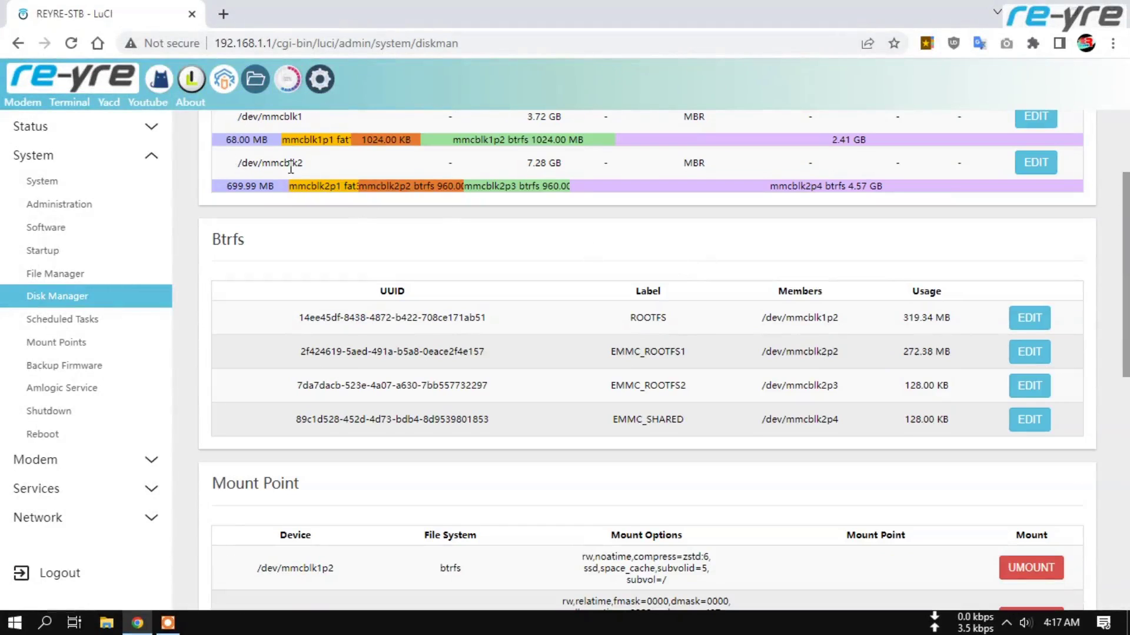
{"action": "scroll", "coordinate": [264, 174], "scroll_direction": "up", "scroll_amount": 1}
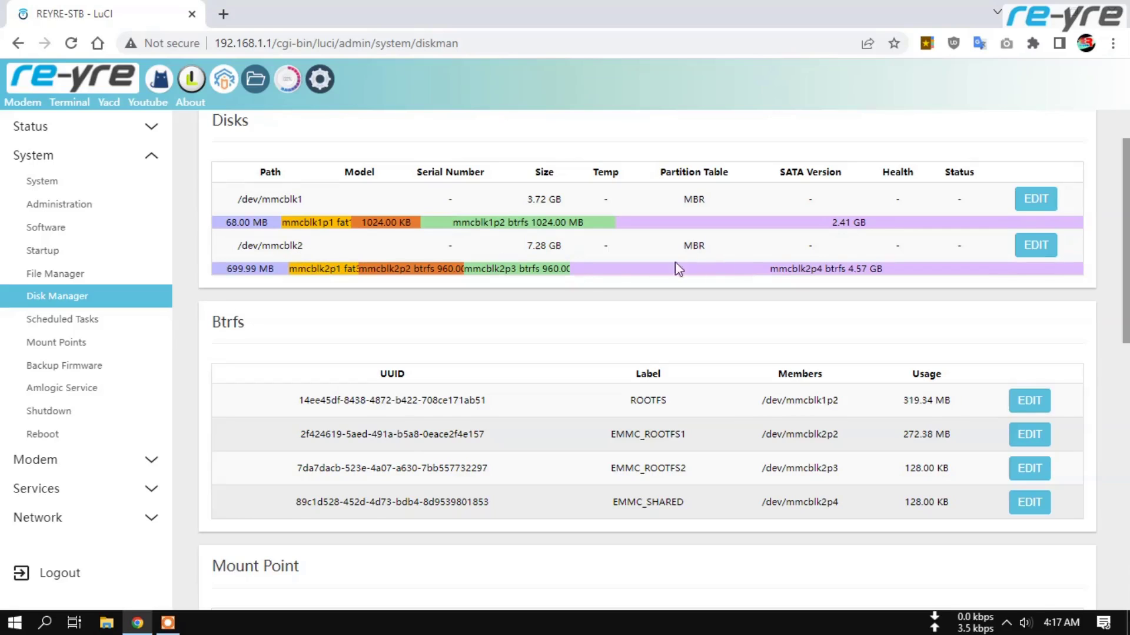
{"action": "scroll", "coordinate": [380, 255], "scroll_direction": "down", "scroll_amount": 8}
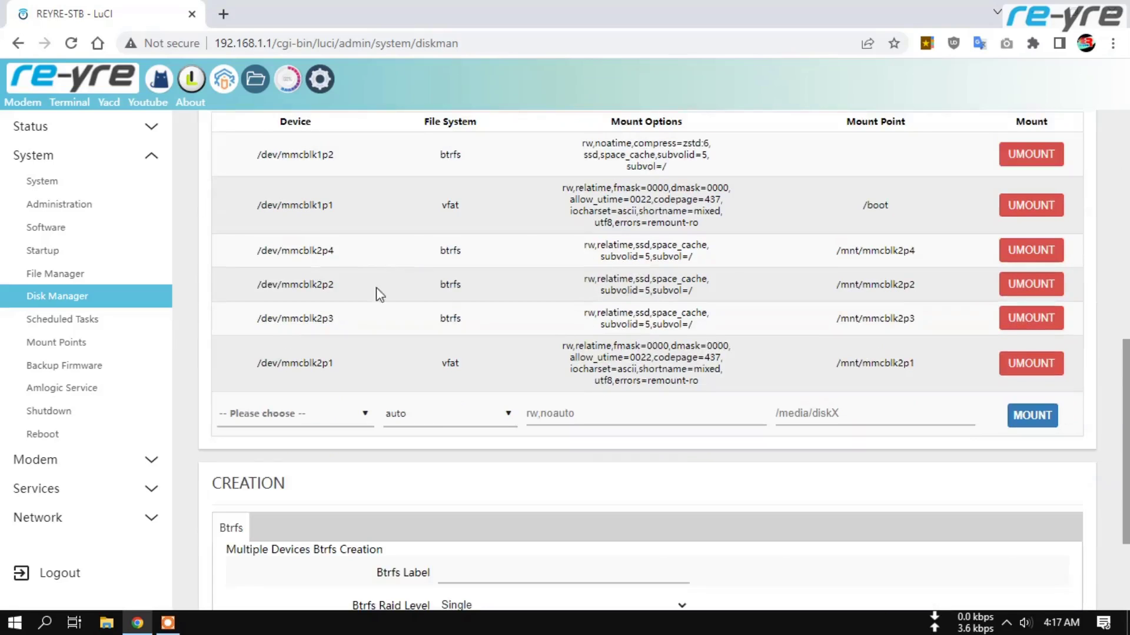
{"action": "scroll", "coordinate": [326, 188], "scroll_direction": "up", "scroll_amount": 1}
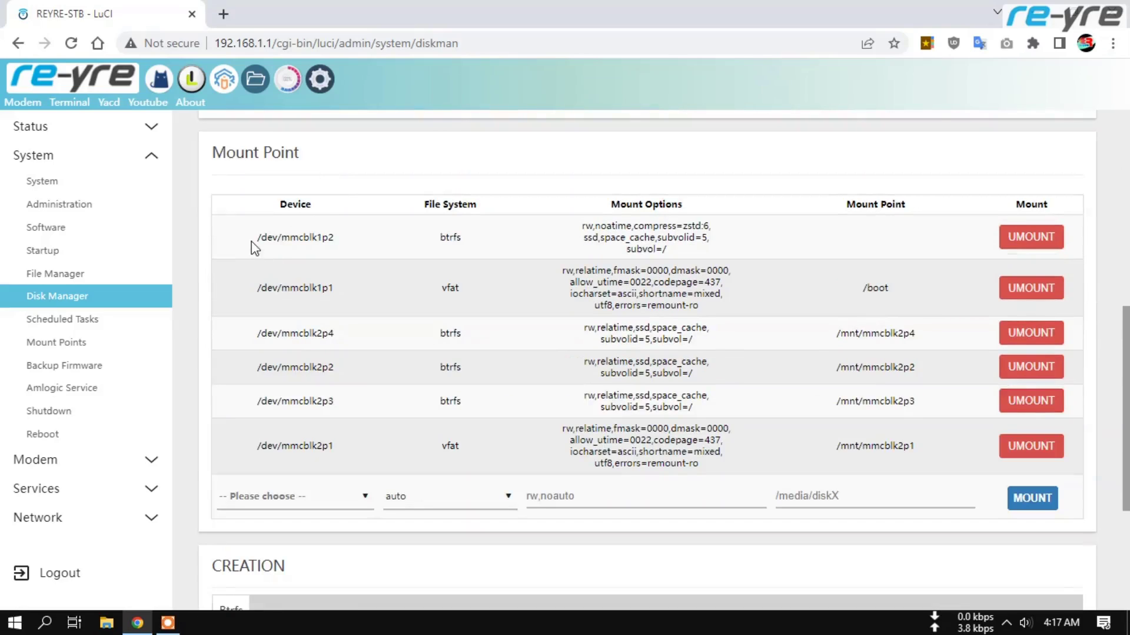
{"action": "left_click_drag", "start_coordinate": [257, 235], "coordinate": [359, 244]}
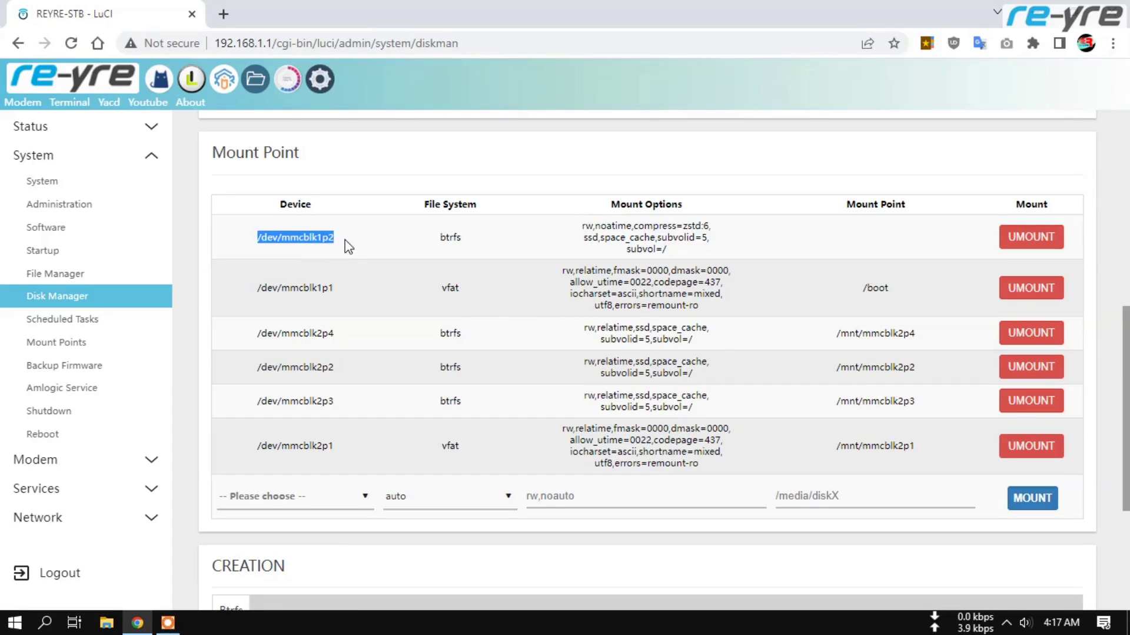
{"action": "left_click", "coordinate": [353, 247]}
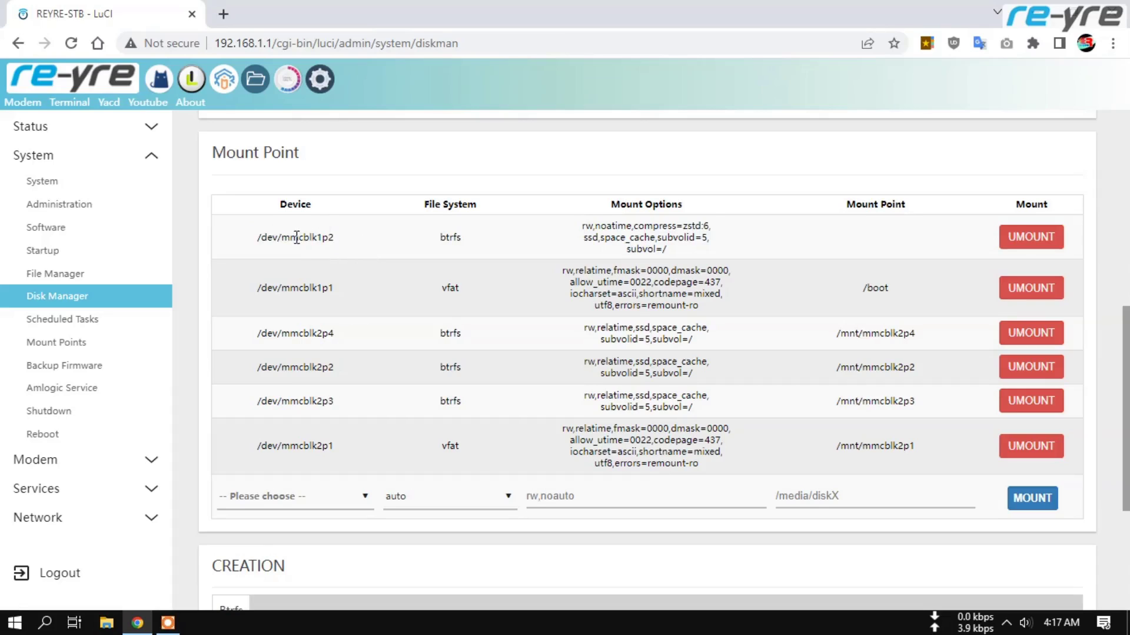
{"action": "left_click_drag", "start_coordinate": [301, 286], "coordinate": [356, 286]}
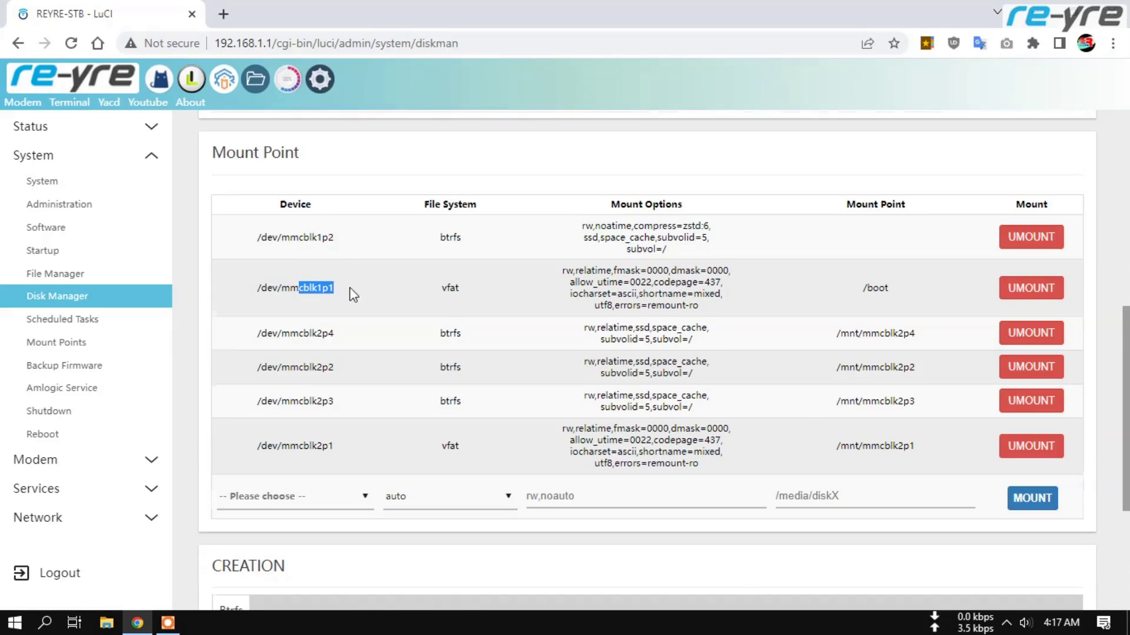
{"action": "scroll", "coordinate": [354, 293], "scroll_direction": "down", "scroll_amount": 1}
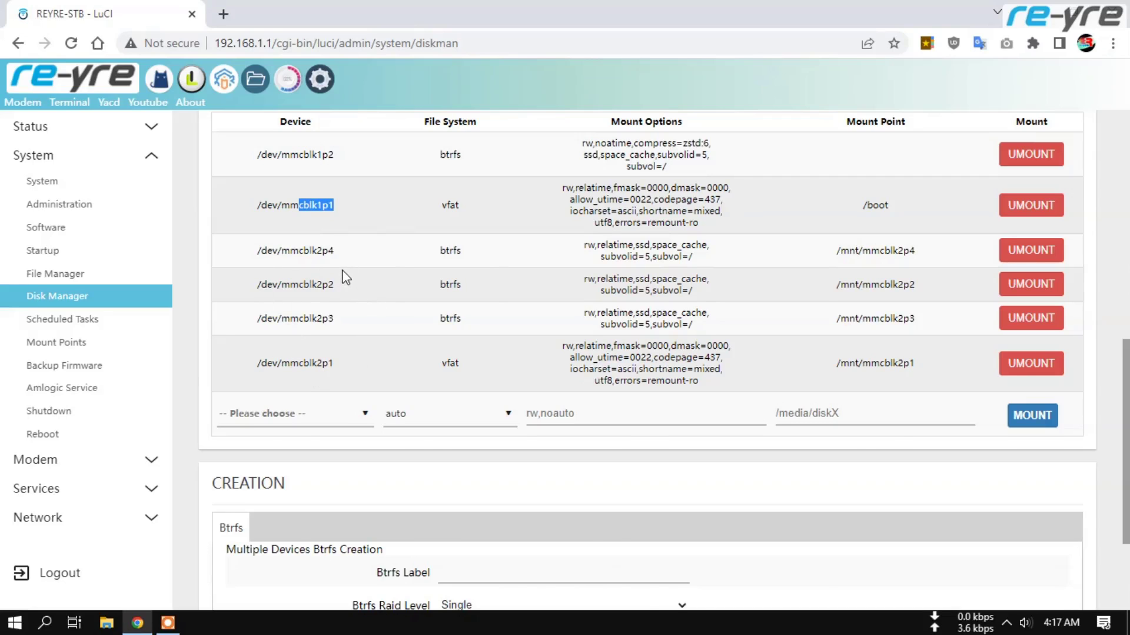
{"action": "scroll", "coordinate": [435, 303], "scroll_direction": "up", "scroll_amount": 5}
{"action": "scroll", "coordinate": [1001, 330], "scroll_direction": "up", "scroll_amount": 5}
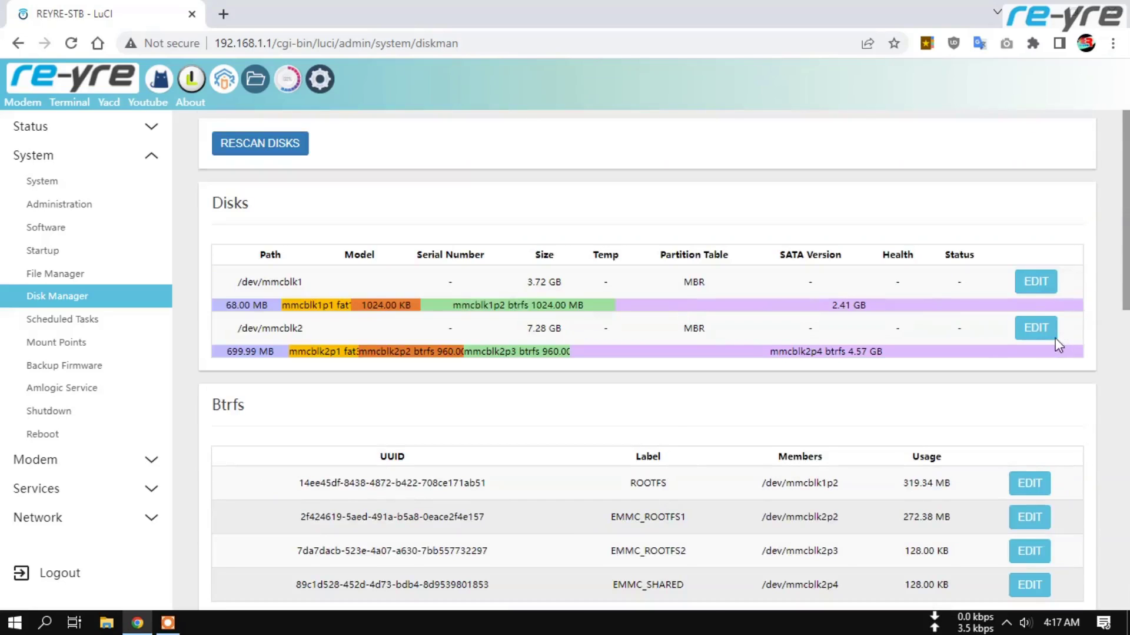
Unmount the /dev/mmcblk2p1 and /dev/mmcblk2p3 partitions.
{"action": "scroll", "coordinate": [698, 542], "scroll_direction": "down", "scroll_amount": 12}
{"action": "scroll", "coordinate": [802, 386], "scroll_direction": "up", "scroll_amount": 3}
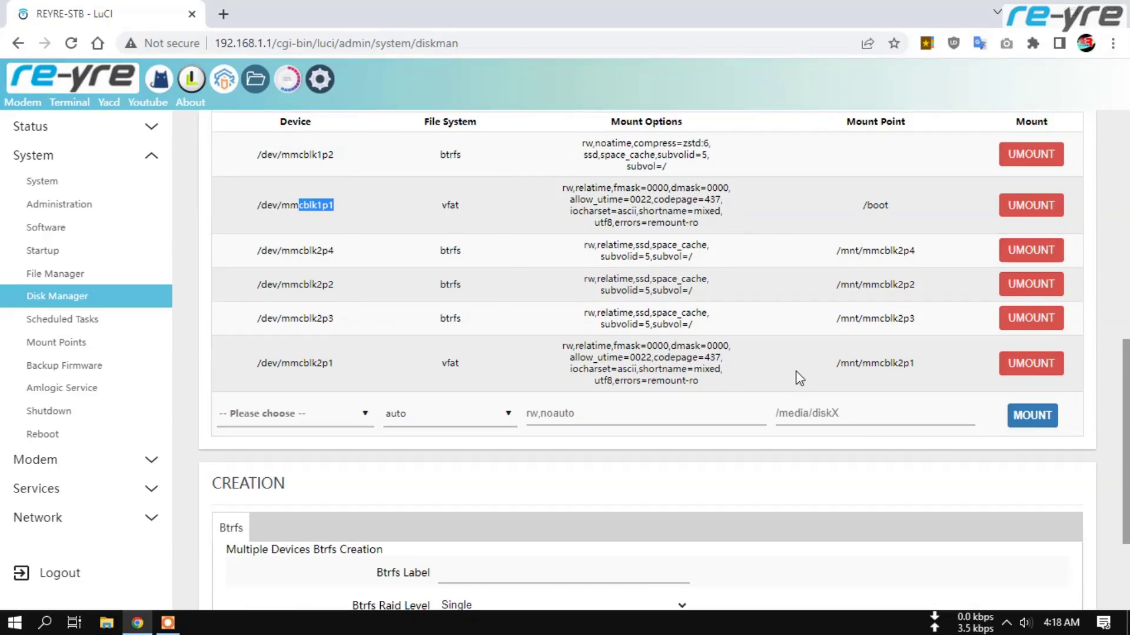
{"action": "scroll", "coordinate": [800, 377], "scroll_direction": "up", "scroll_amount": 1}
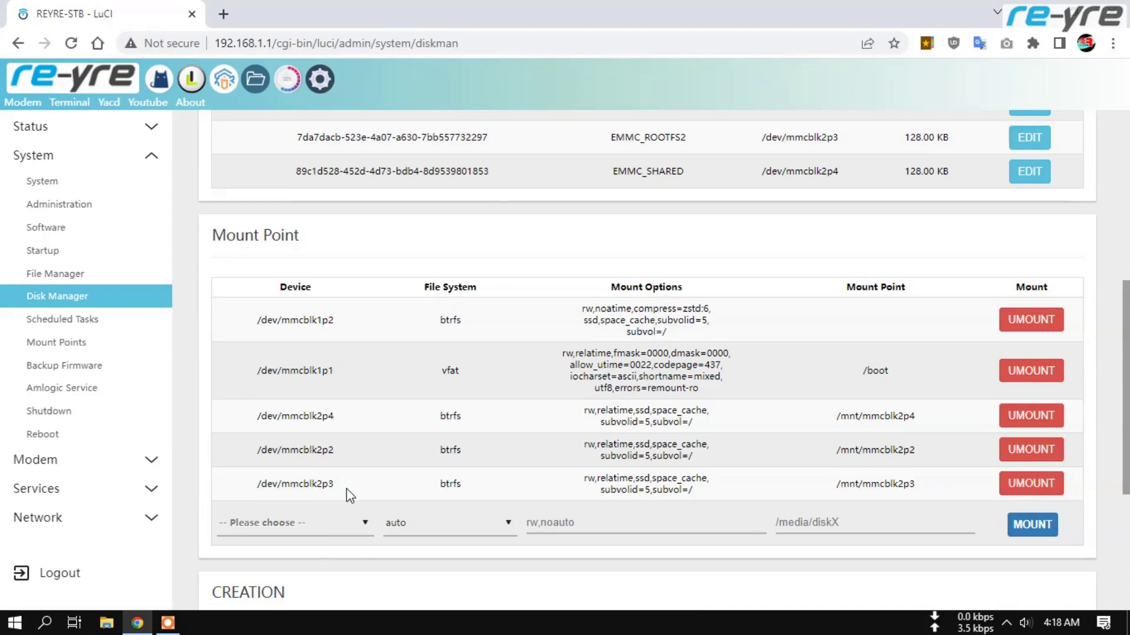
{"action": "left_click", "coordinate": [1031, 482]}
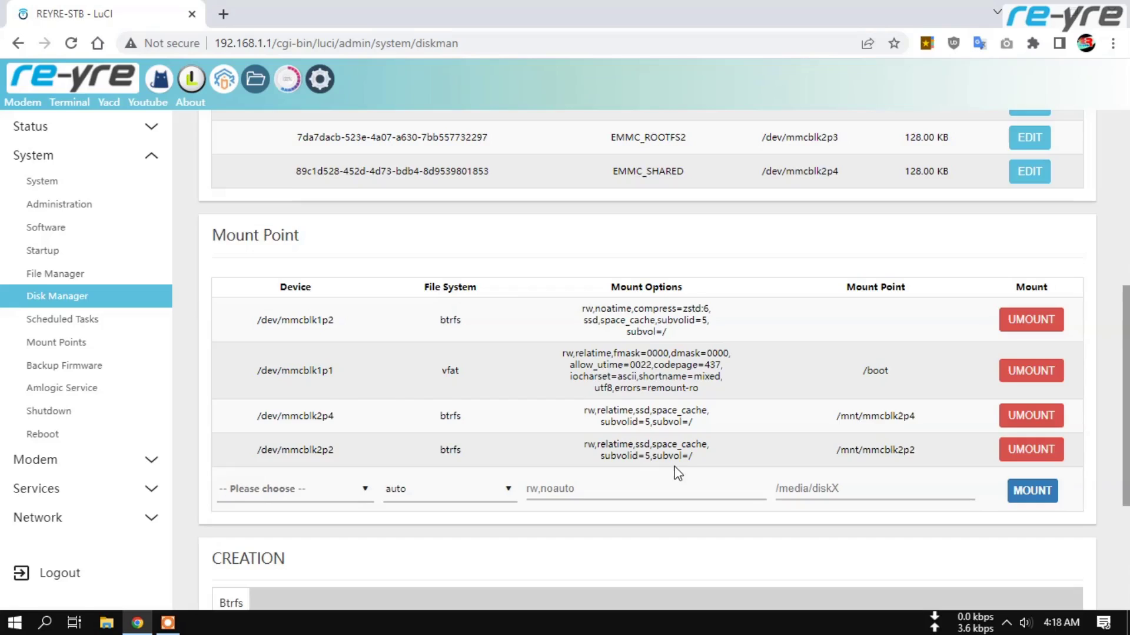
Unmount the /dev/mmcblk2p2 and /dev/mmcblk2p4 partitions.
{"action": "scroll", "coordinate": [677, 473], "scroll_direction": "up", "scroll_amount": 5}
{"action": "scroll", "coordinate": [754, 449], "scroll_direction": "down", "scroll_amount": 4}
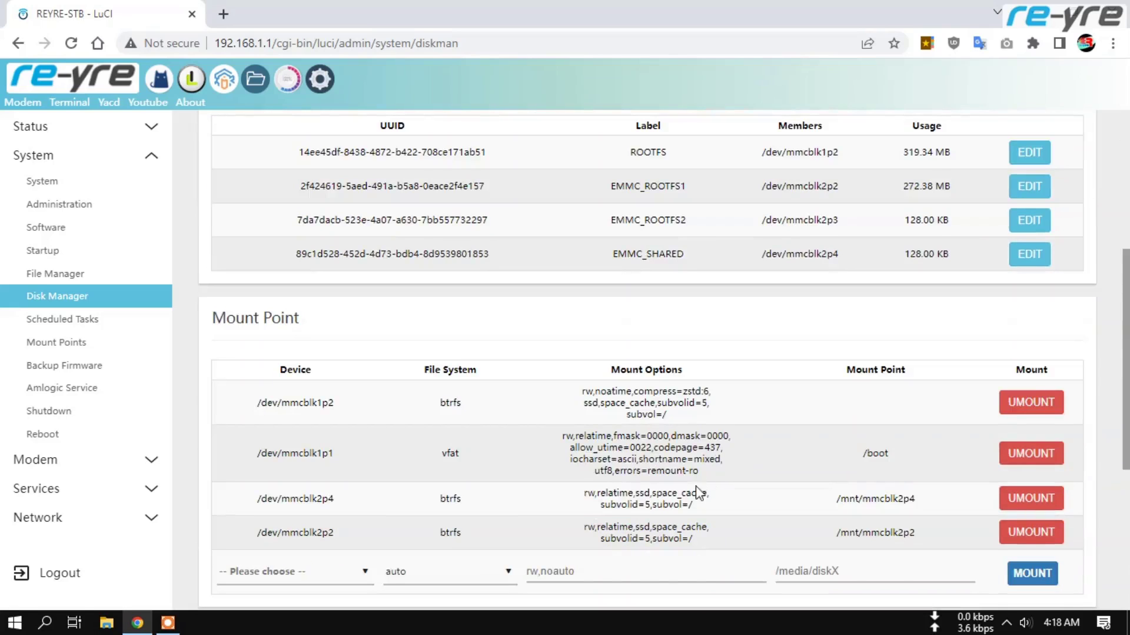
{"action": "scroll", "coordinate": [699, 488], "scroll_direction": "up", "scroll_amount": 4}
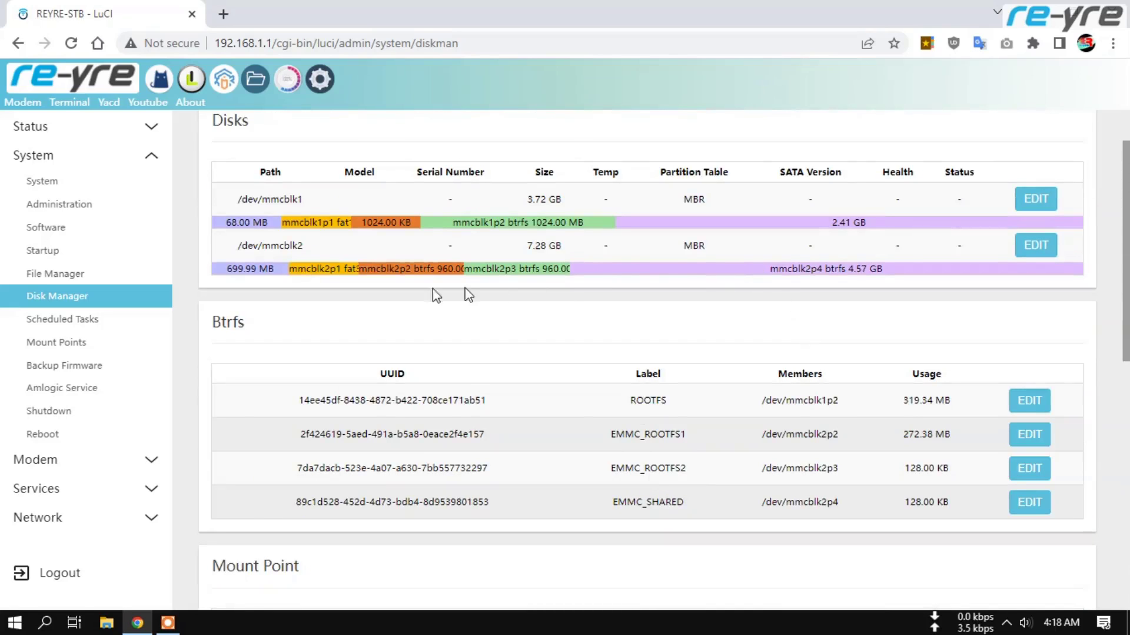
{"action": "scroll", "coordinate": [747, 321], "scroll_direction": "down", "scroll_amount": 7}
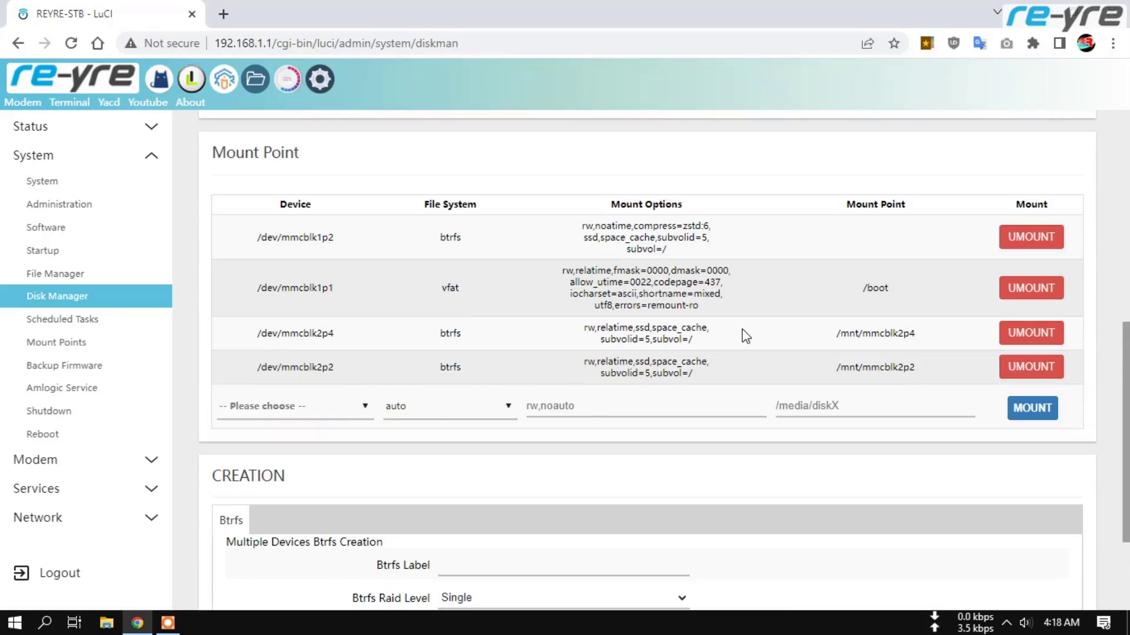
{"action": "left_click", "coordinate": [1030, 366]}
{"action": "scroll", "coordinate": [947, 373], "scroll_direction": "down", "scroll_amount": 7}
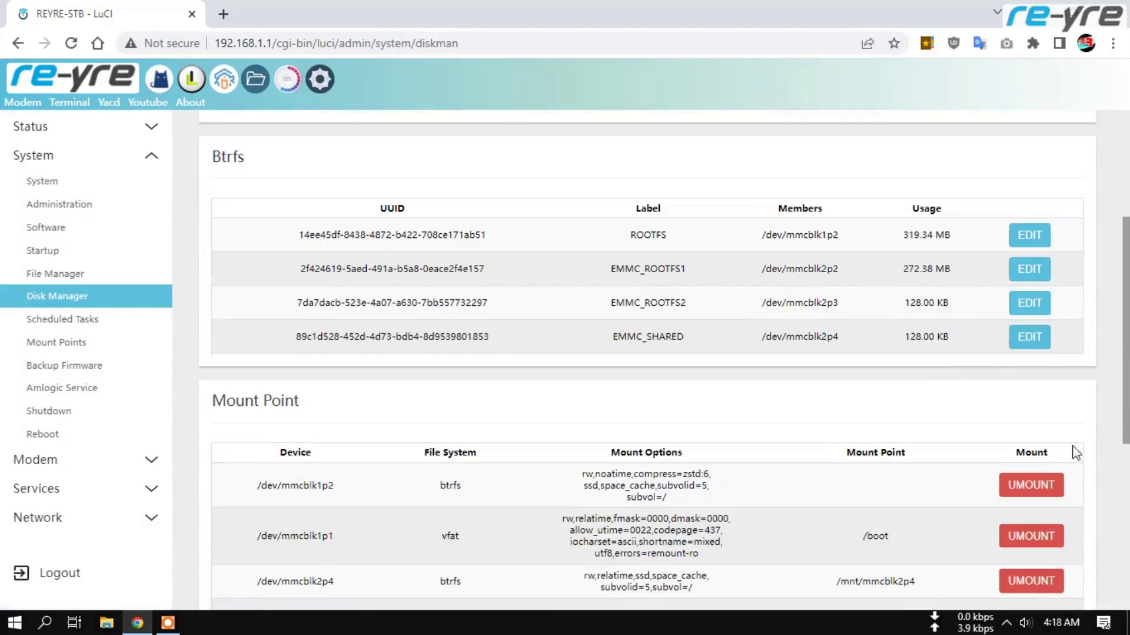
{"action": "left_click", "coordinate": [1037, 415]}
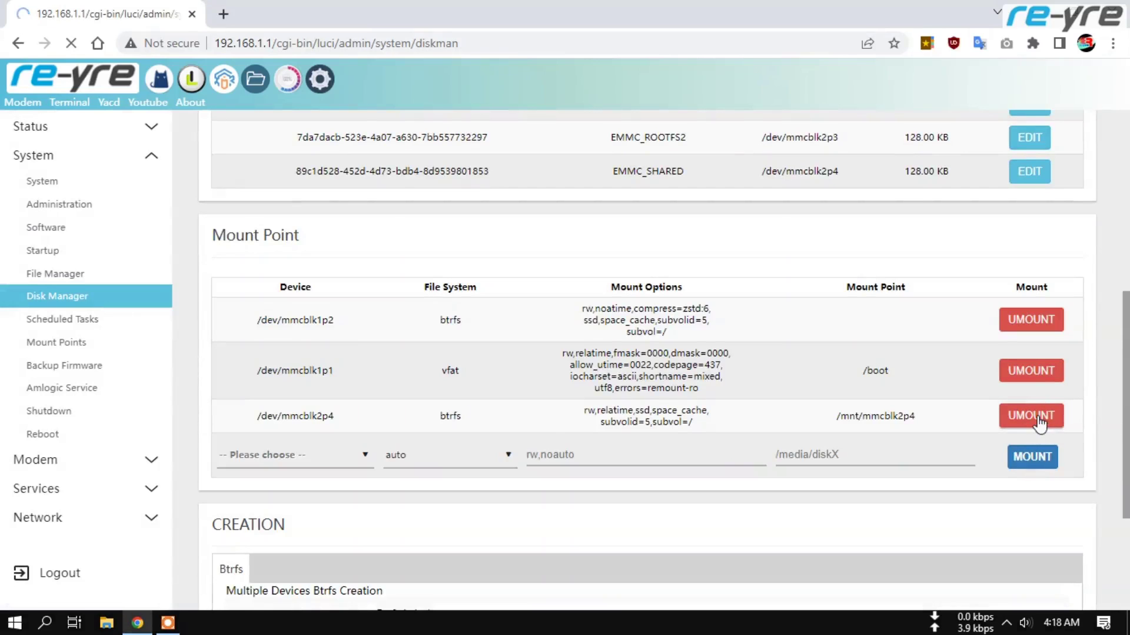
{"action": "scroll", "coordinate": [942, 412], "scroll_direction": "down", "scroll_amount": 5}
{"action": "scroll", "coordinate": [1046, 423], "scroll_direction": "down", "scroll_amount": 3}
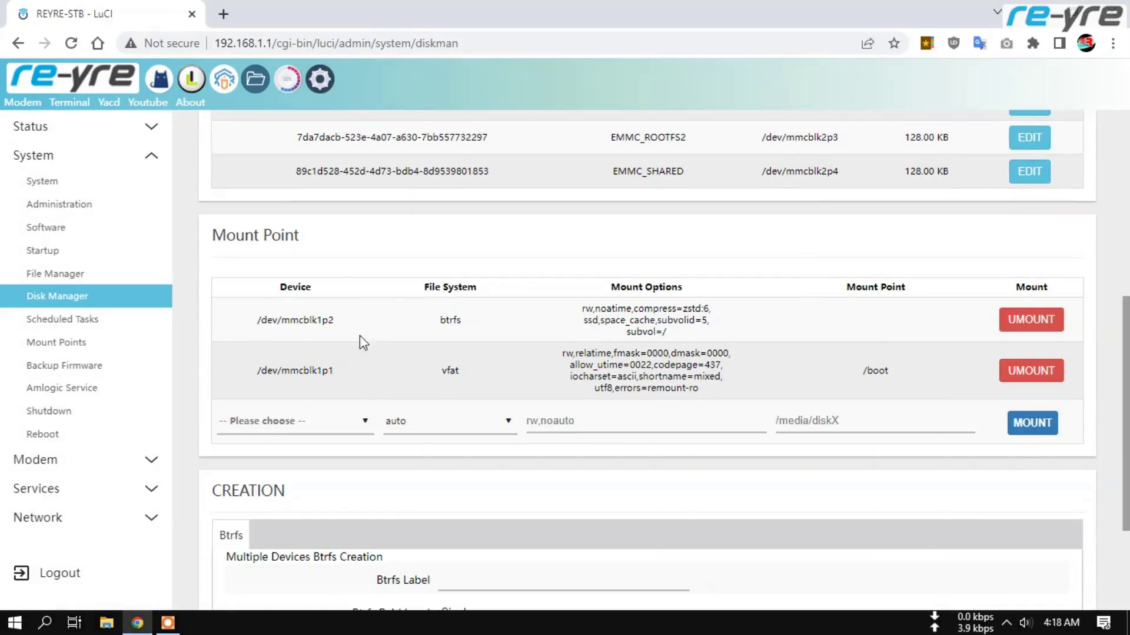
Check which file systems can be chosen for formatting mmcblk2p2, cancel the format, and return to the disk overview.
{"action": "scroll", "coordinate": [647, 363], "scroll_direction": "up", "scroll_amount": 5}
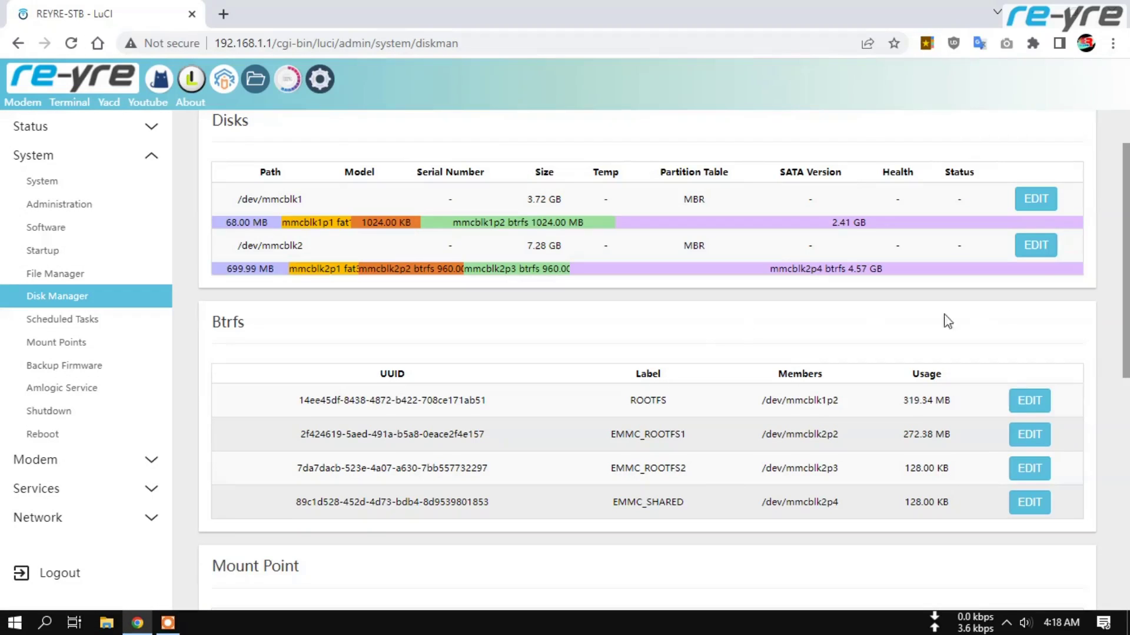
{"action": "left_click", "coordinate": [1032, 255]}
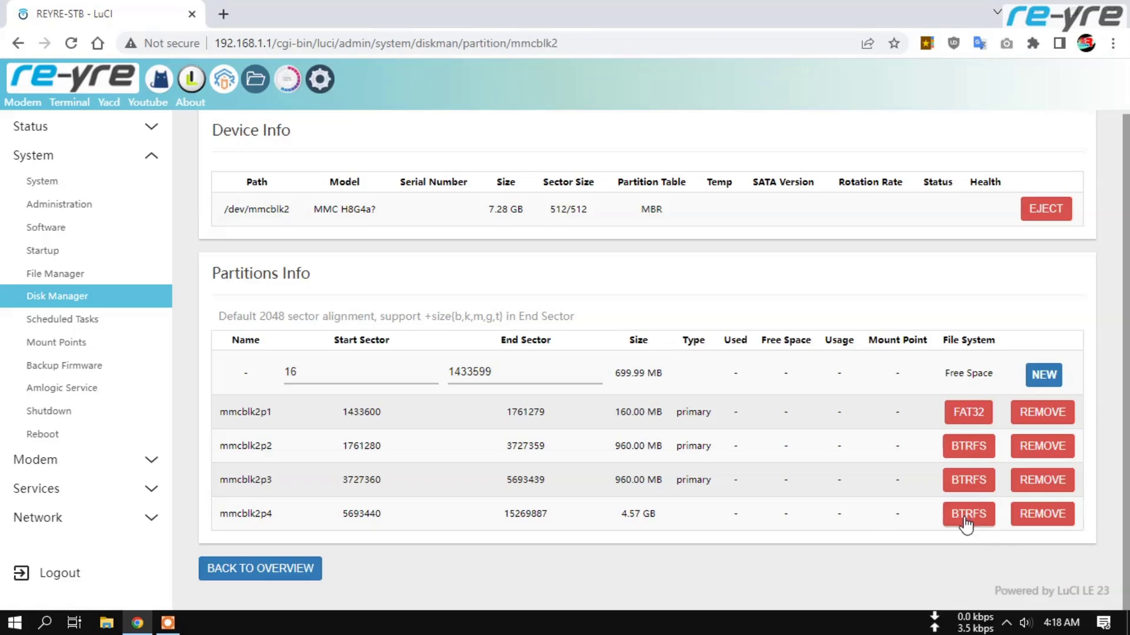
{"action": "left_click", "coordinate": [974, 448]}
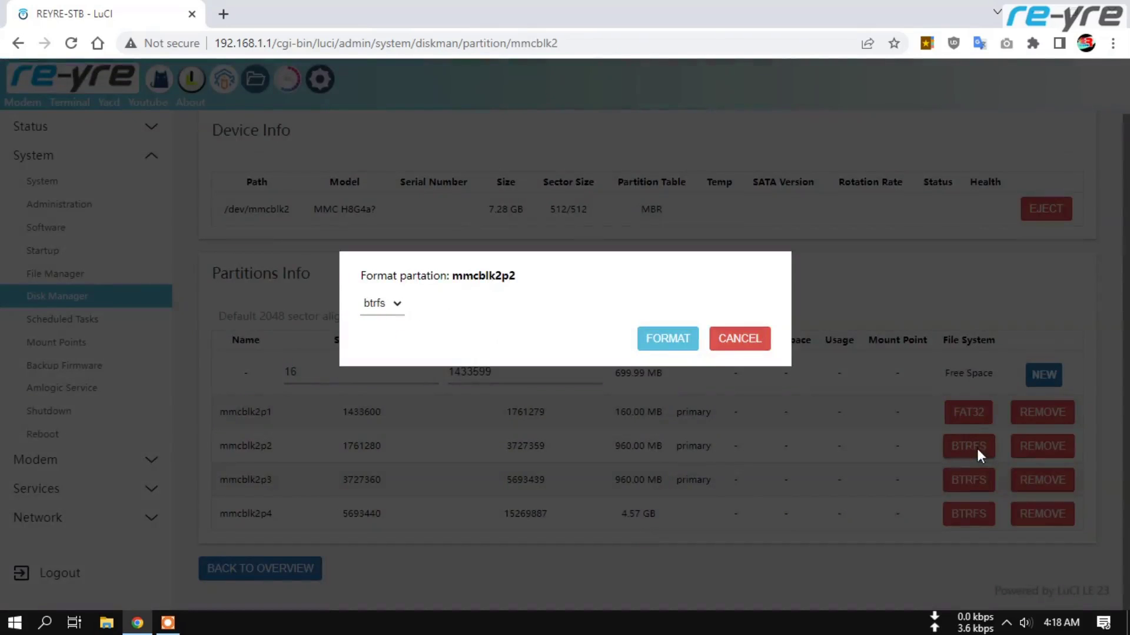
{"action": "left_click", "coordinate": [390, 303]}
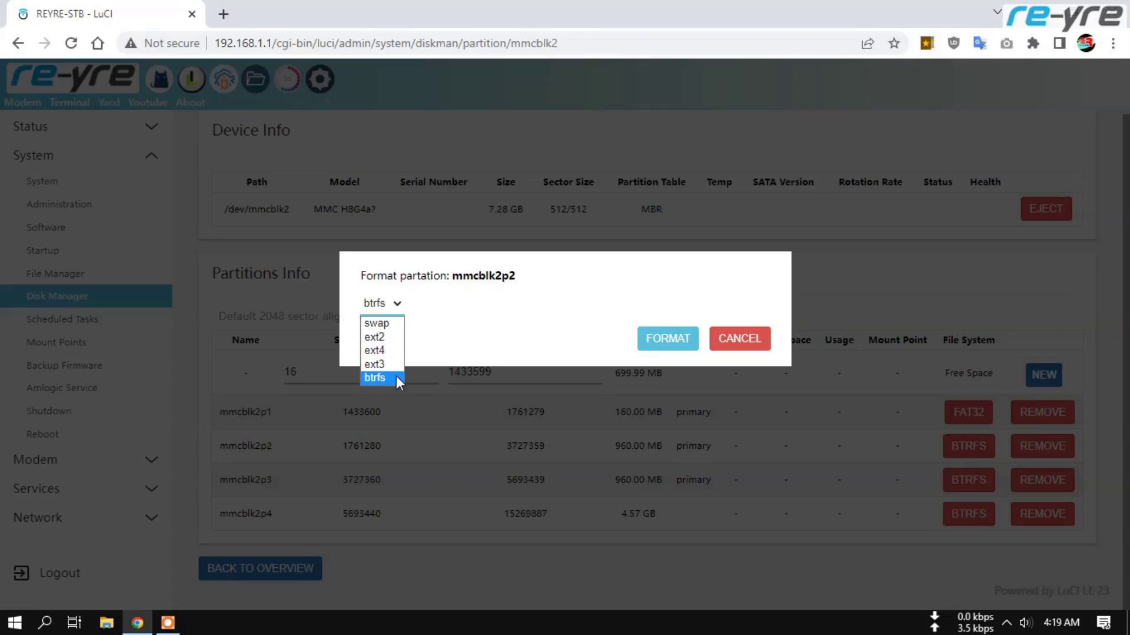
{"action": "left_click", "coordinate": [745, 348]}
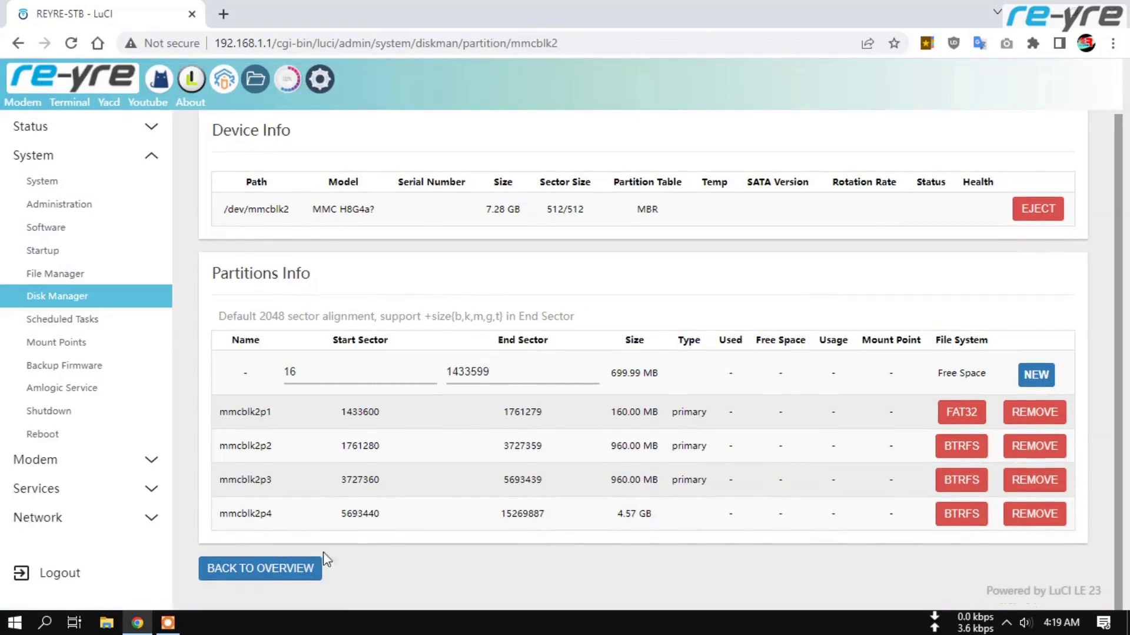
{"action": "left_click", "coordinate": [308, 568]}
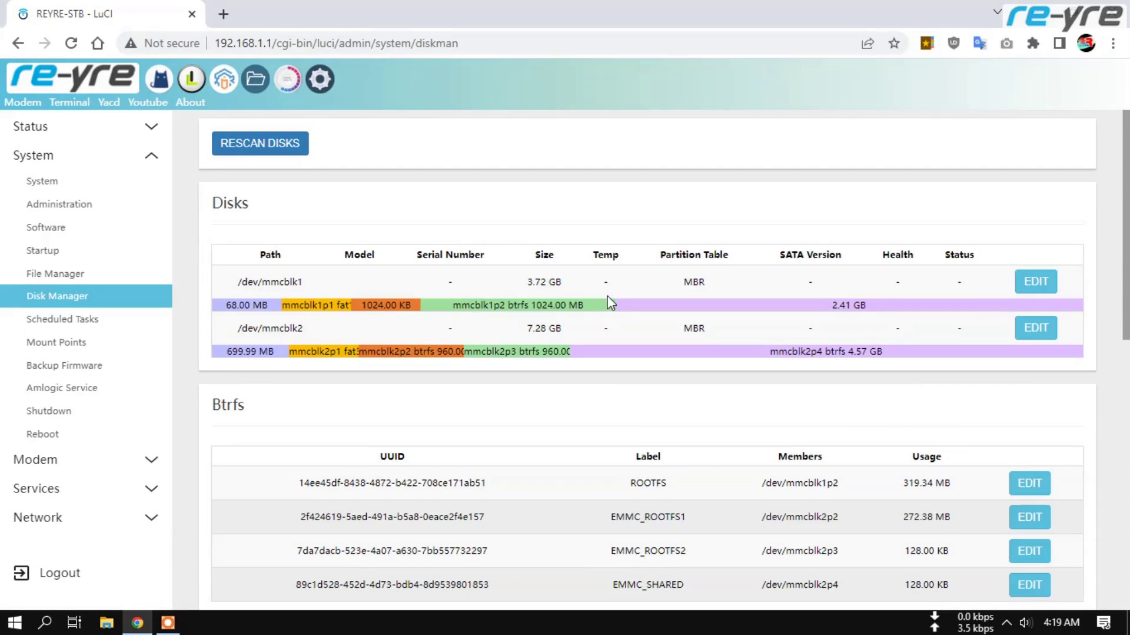
Remove the partitions mmcblk2p1, mmcblk2p2, mmcblk2p3 and mmcblk2p4 from the /dev/mmcblk2 disk.
{"action": "left_click", "coordinate": [1036, 327]}
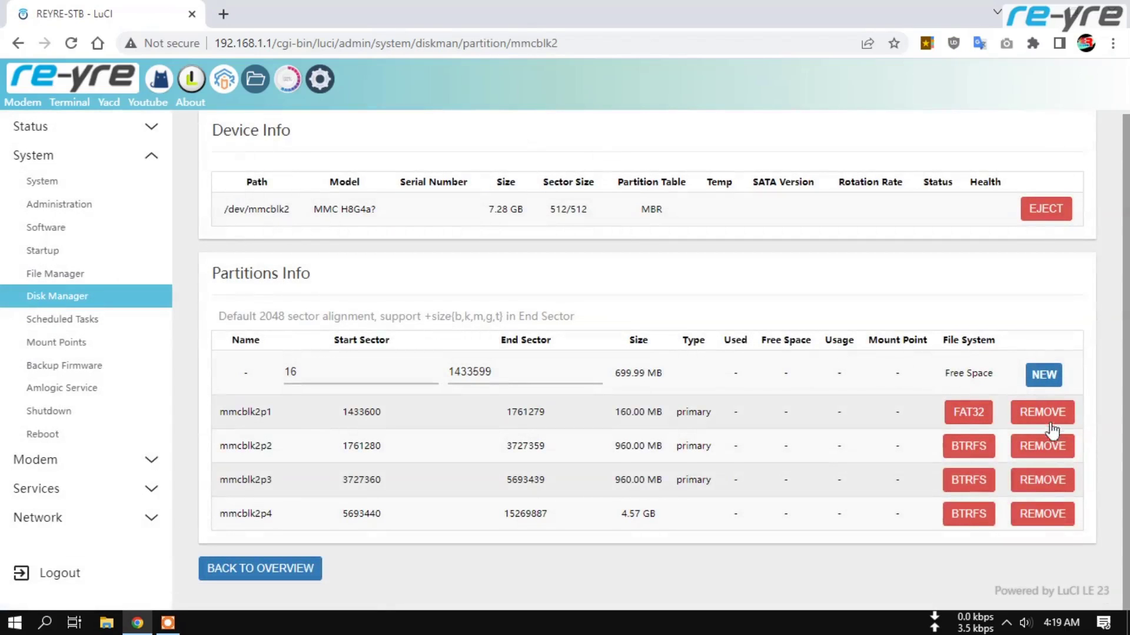
{"action": "left_click", "coordinate": [1043, 413]}
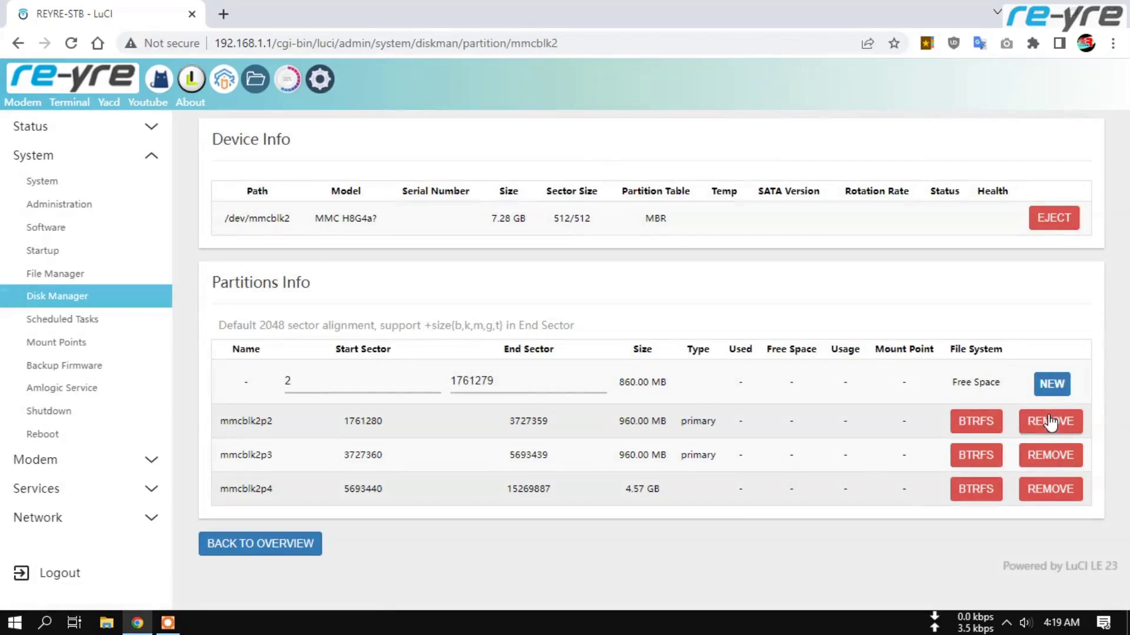
{"action": "left_click", "coordinate": [1051, 420]}
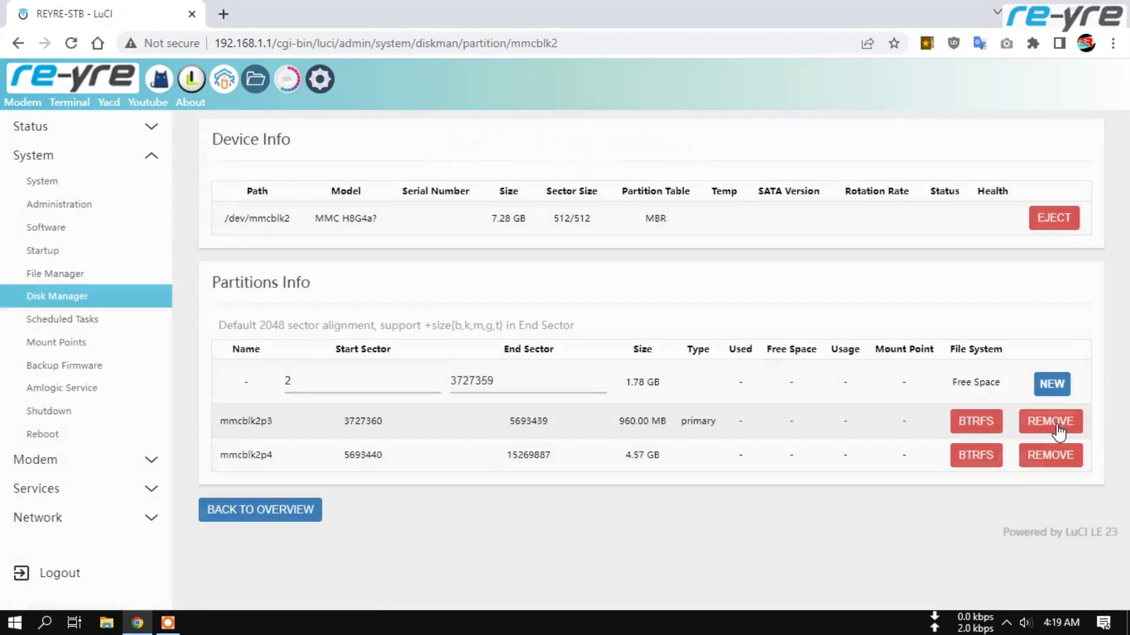
{"action": "left_click", "coordinate": [1050, 421]}
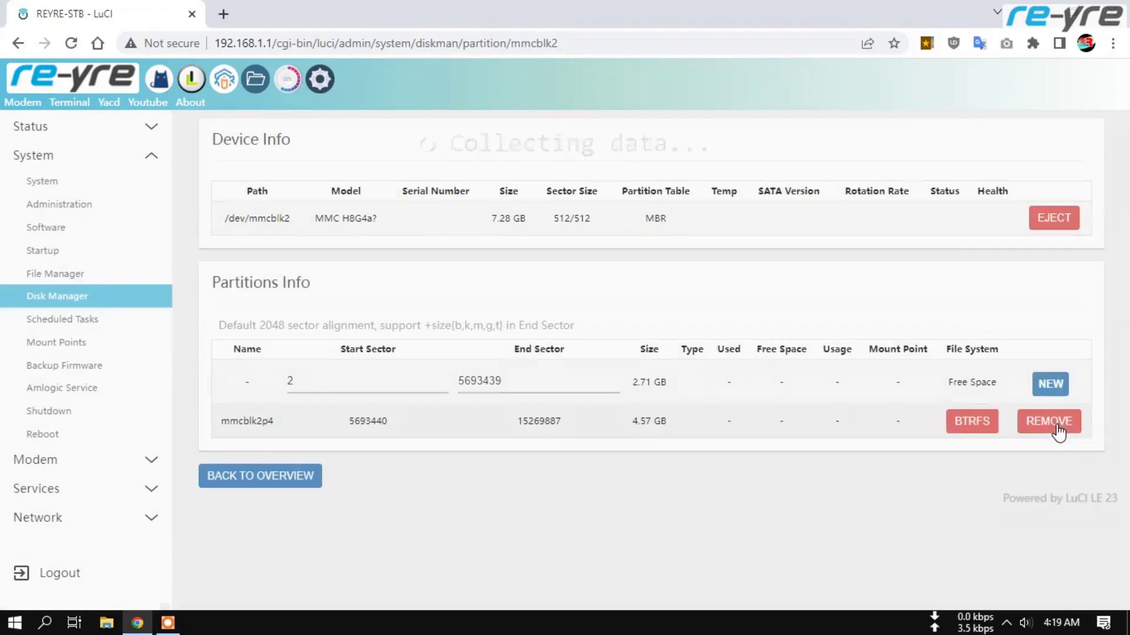
{"action": "left_click", "coordinate": [1060, 432]}
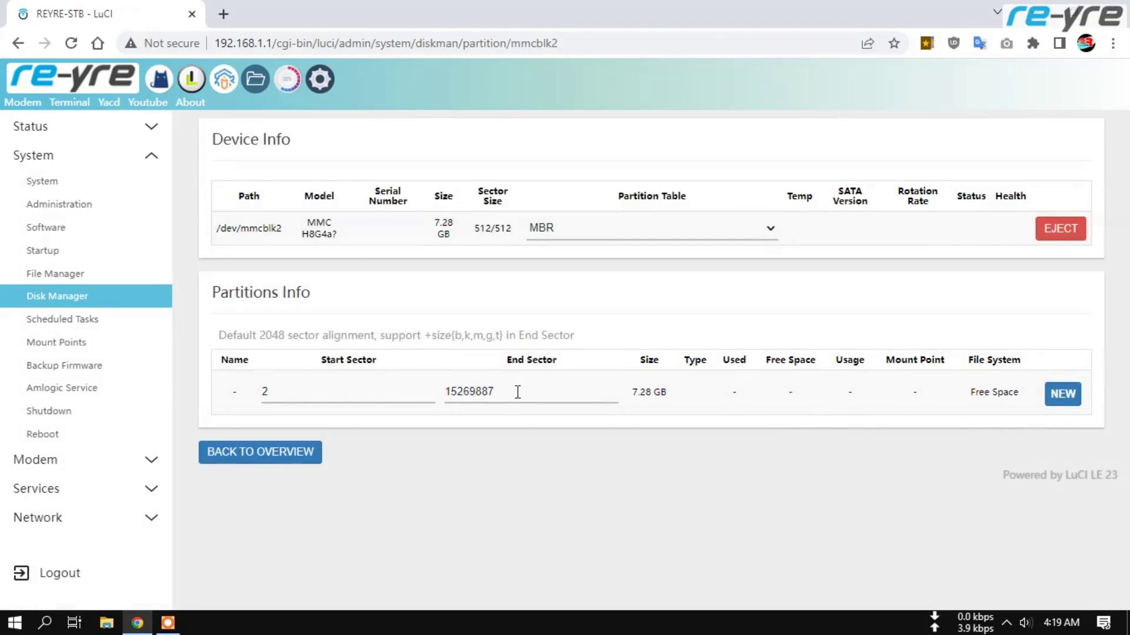
Return to the disk overview and check the /dev/mmcblk2 layout and the list of mount points.
{"action": "left_click", "coordinate": [244, 453]}
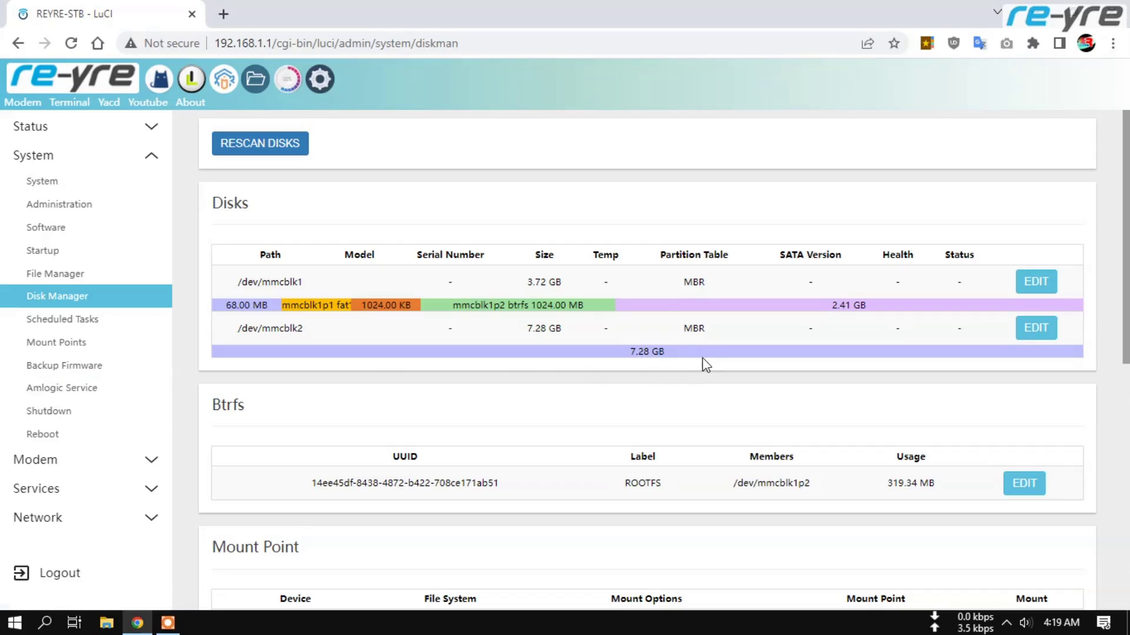
{"action": "scroll", "coordinate": [664, 369], "scroll_direction": "down", "scroll_amount": 8}
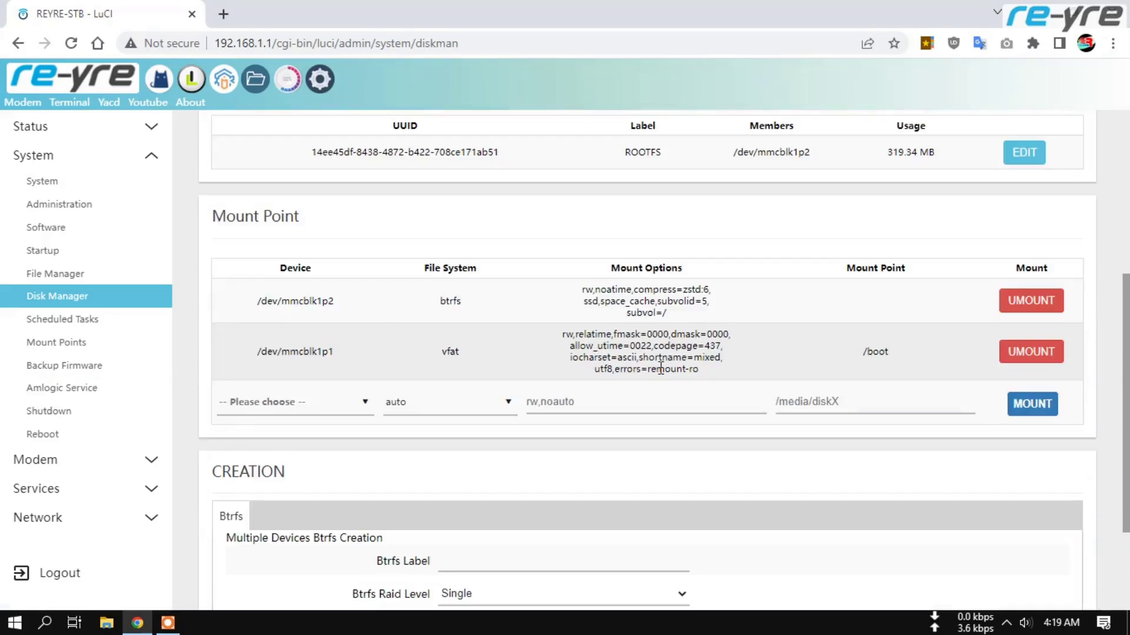
{"action": "scroll", "coordinate": [661, 377], "scroll_direction": "up", "scroll_amount": 4}
{"action": "scroll", "coordinate": [661, 377], "scroll_direction": "up", "scroll_amount": 4}
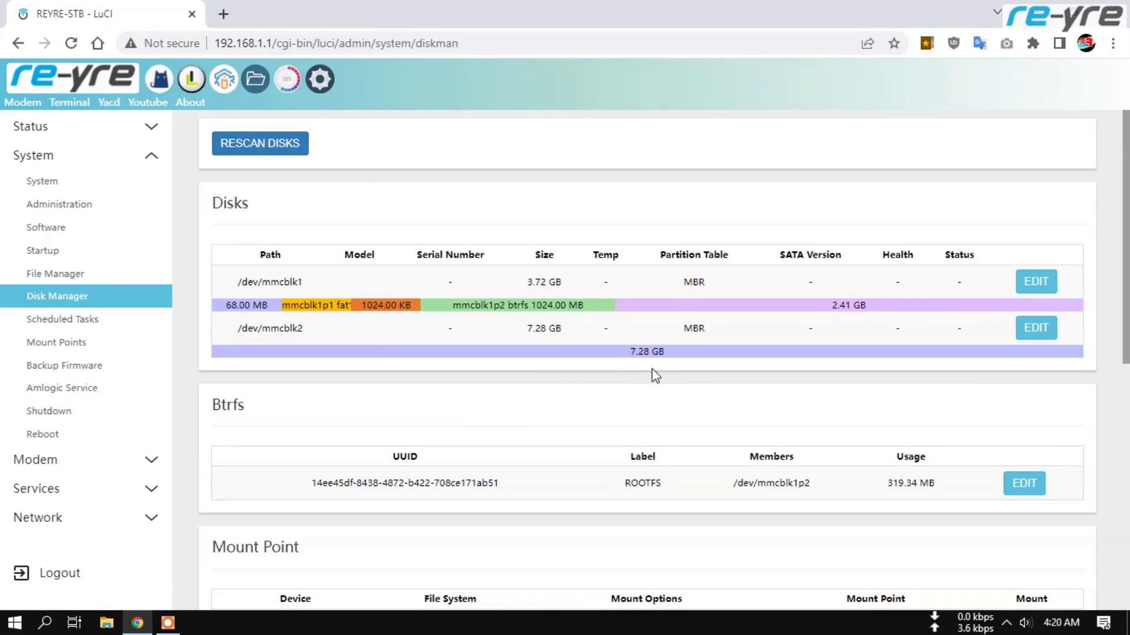
{"action": "scroll", "coordinate": [688, 385], "scroll_direction": "down", "scroll_amount": 4}
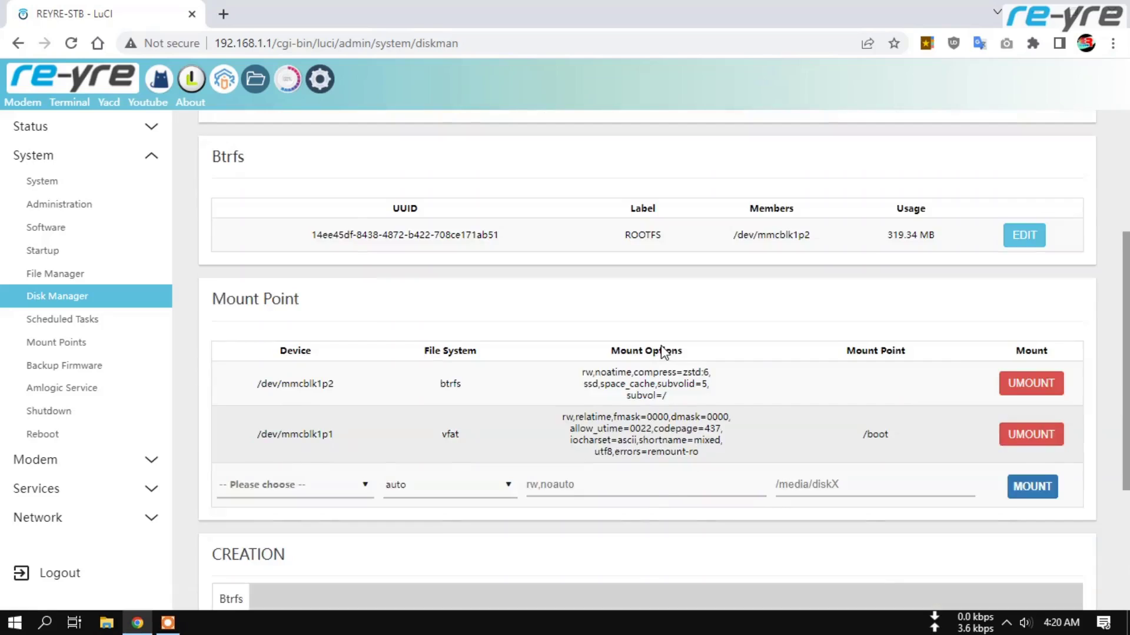
{"action": "scroll", "coordinate": [664, 351], "scroll_direction": "up", "scroll_amount": 4}
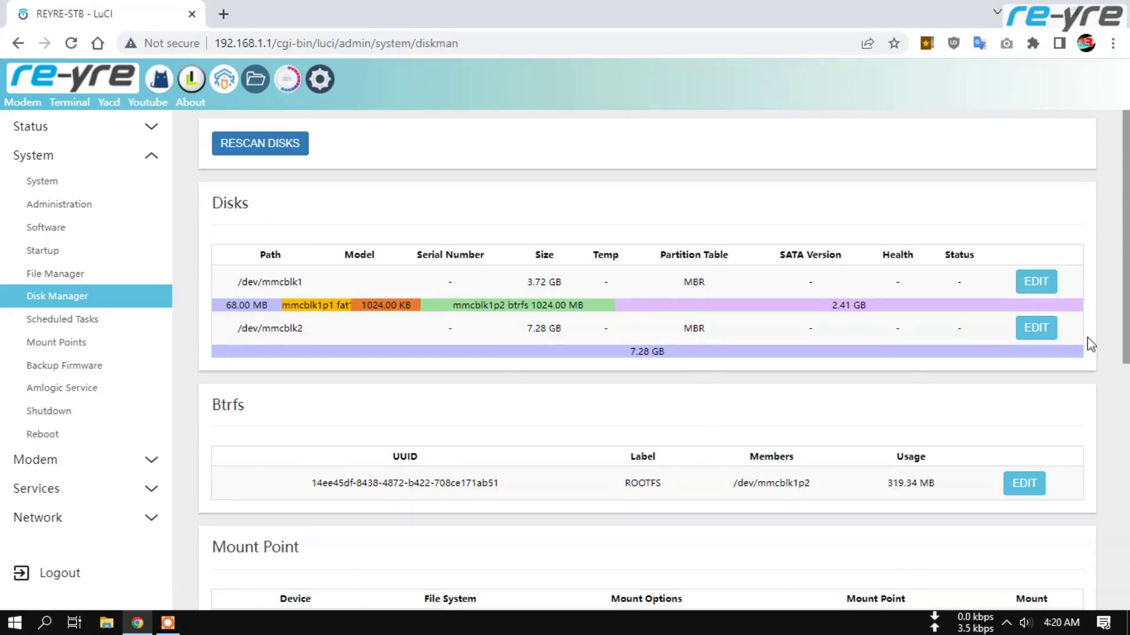
Create a new partition on /dev/mmcblk2 using all of its free space, up to end sector 15269887.
{"action": "left_click", "coordinate": [1036, 328]}
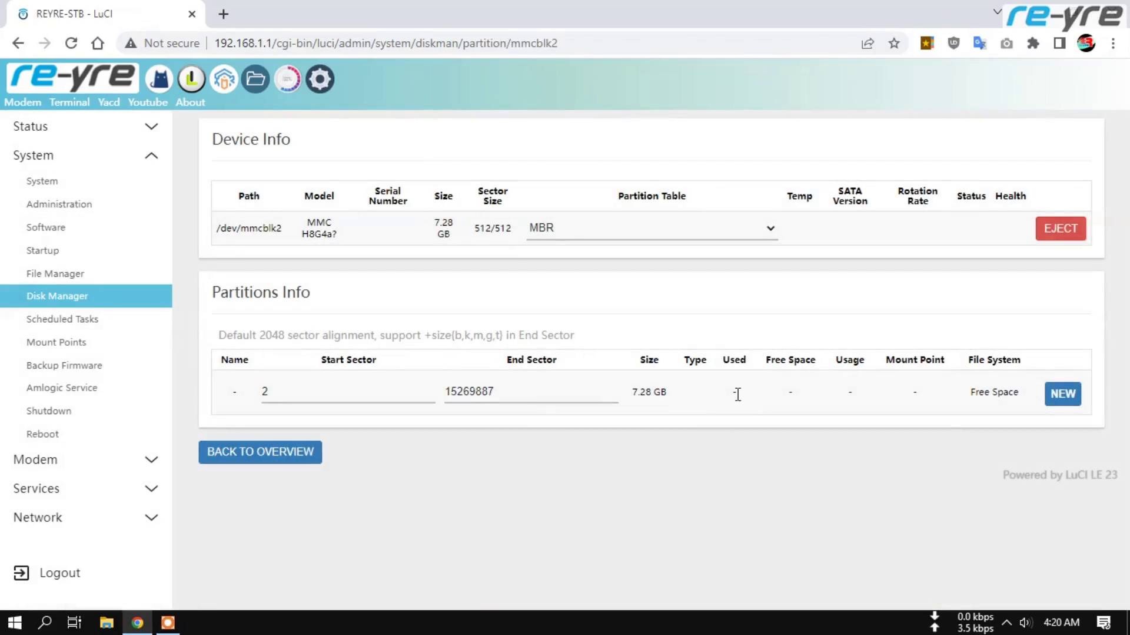
{"action": "left_click_drag", "start_coordinate": [1004, 392], "coordinate": [970, 392]}
{"action": "left_click", "coordinate": [1063, 395]}
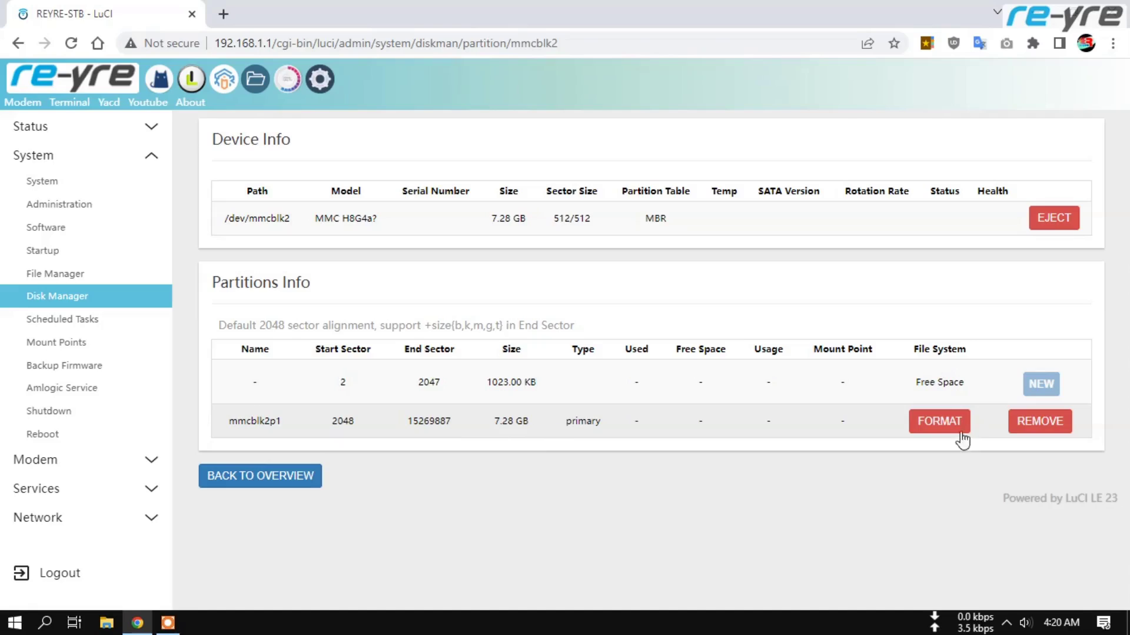
Format the new partition mmcblk2p1 with the btrfs file system.
{"action": "left_click", "coordinate": [942, 429]}
{"action": "left_click", "coordinate": [393, 304]}
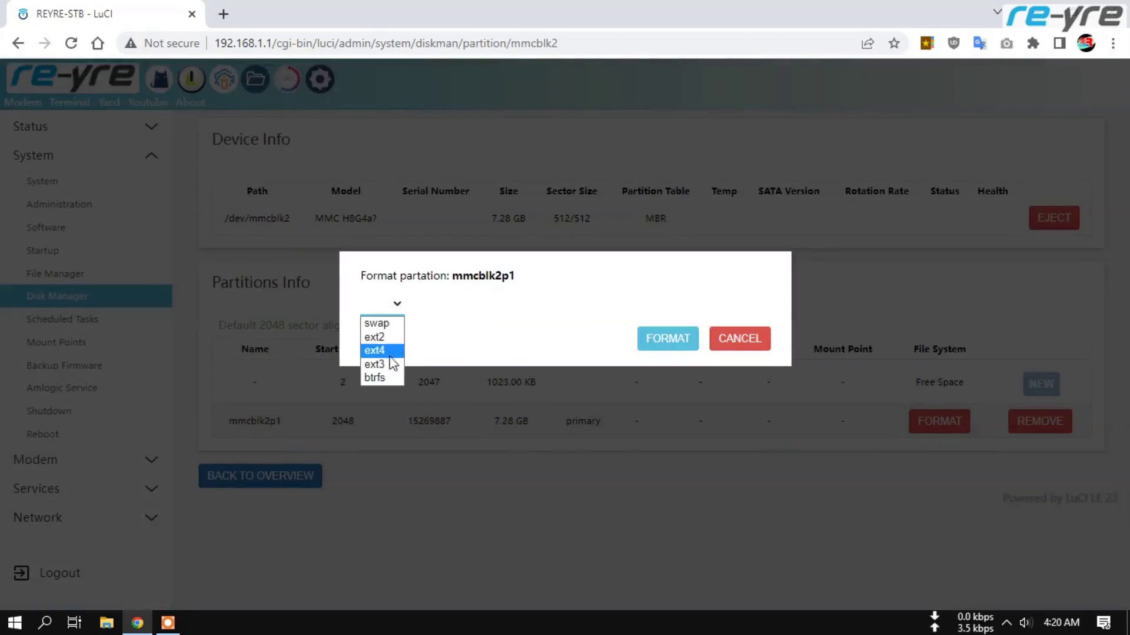
{"action": "left_click", "coordinate": [376, 377]}
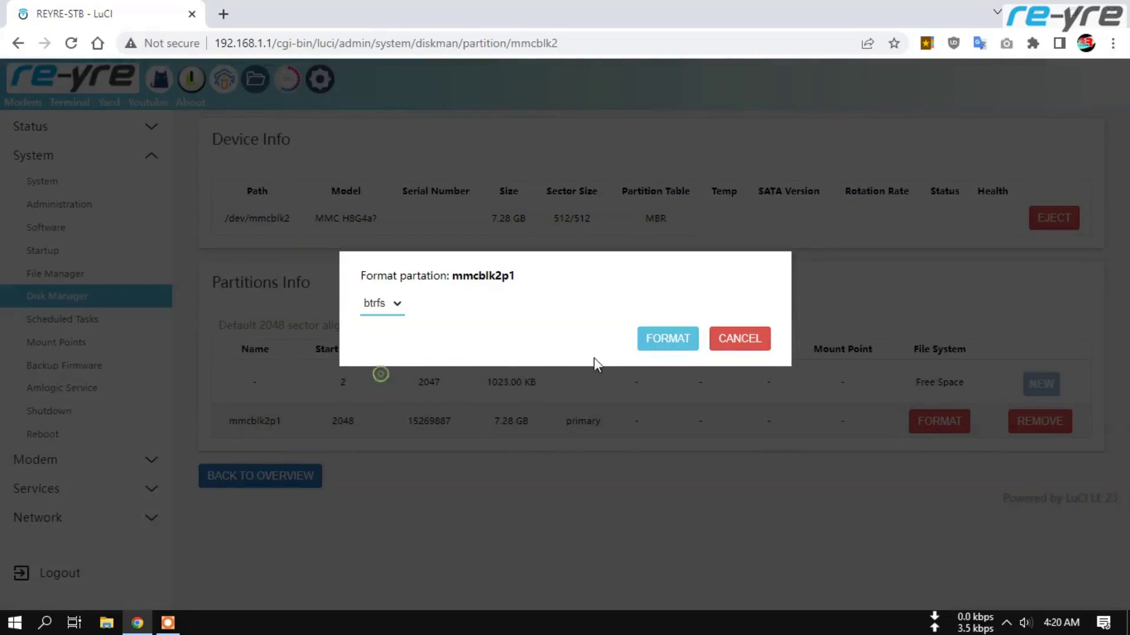
{"action": "left_click", "coordinate": [680, 340]}
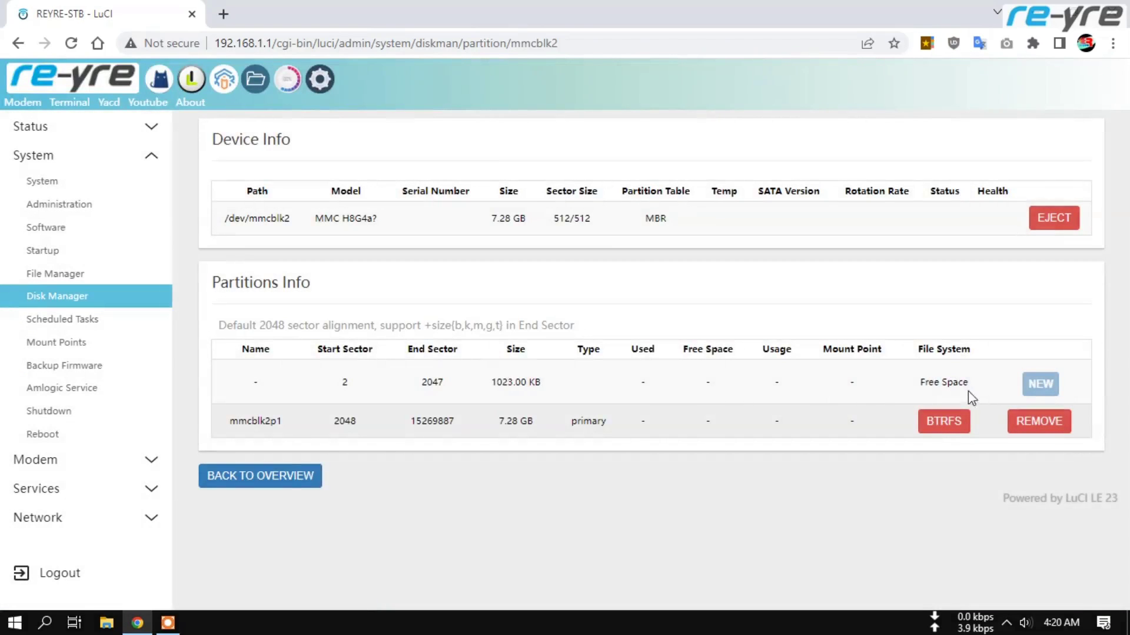
Review mmcblk2p1 in the disk overview and in the /dev/mmcblk2 partition details, ending on the overview.
{"action": "left_click", "coordinate": [308, 476]}
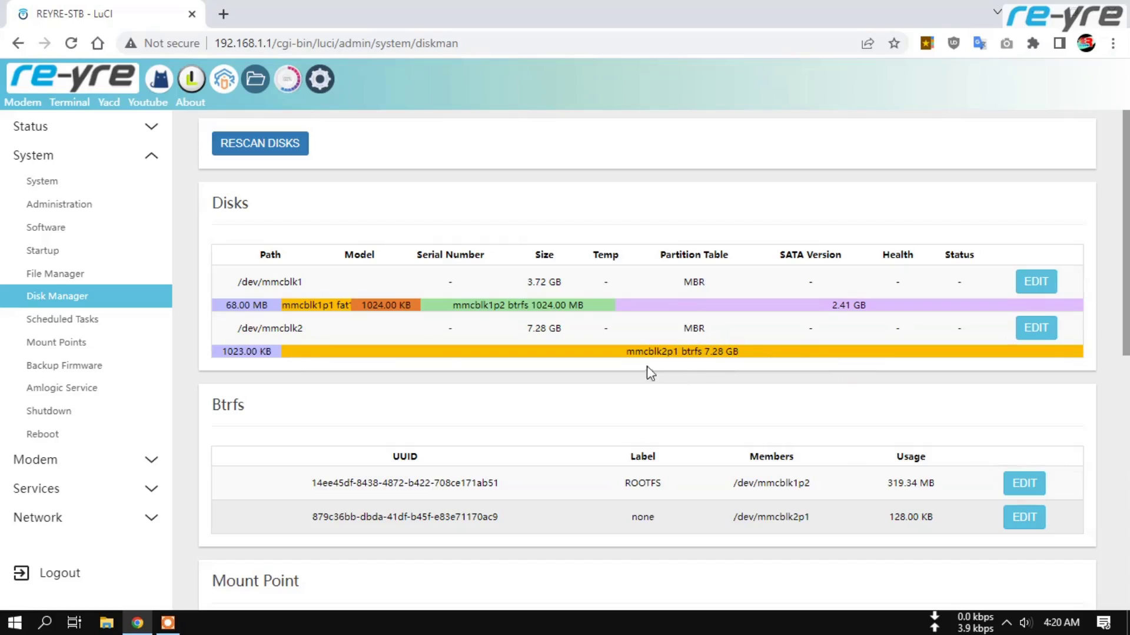
{"action": "left_click", "coordinate": [1049, 334]}
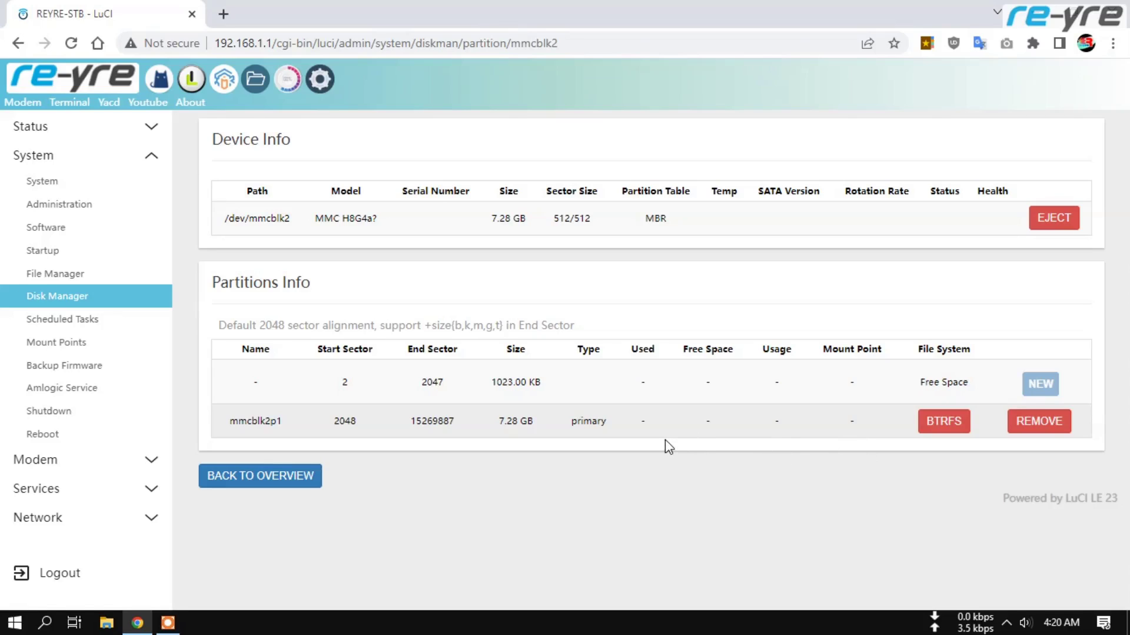
{"action": "left_click", "coordinate": [256, 474]}
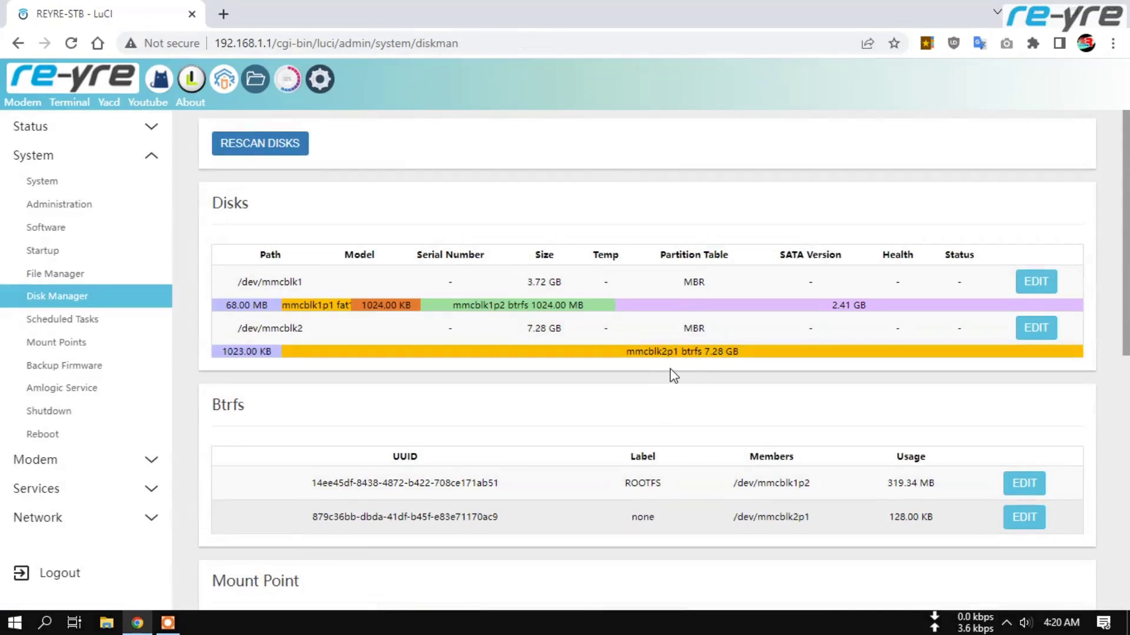